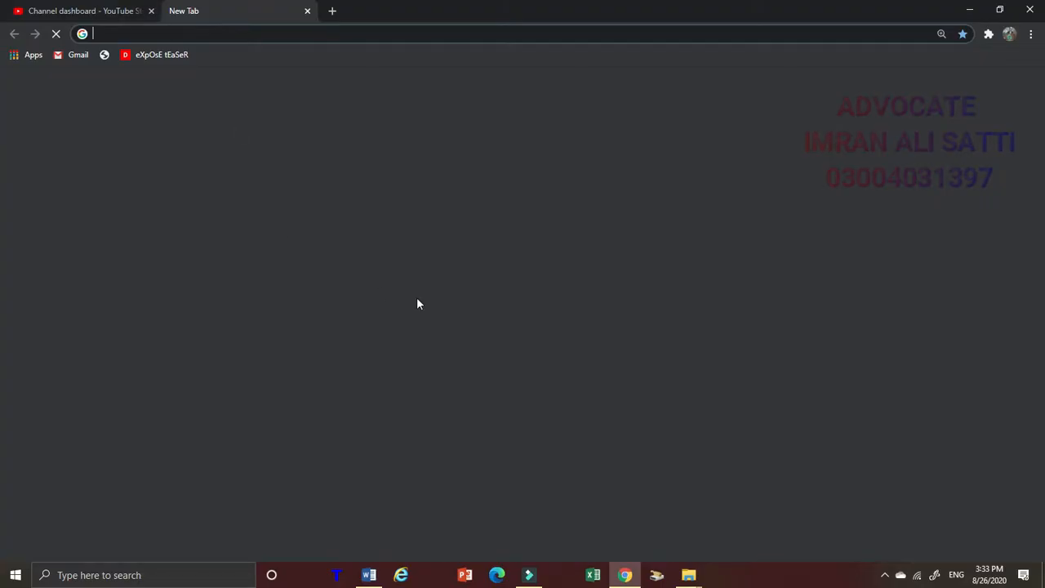
Close the YouTube dashboard, search Google for "fbr" and open the Federal Board of Revenue website
left_click(419, 295)
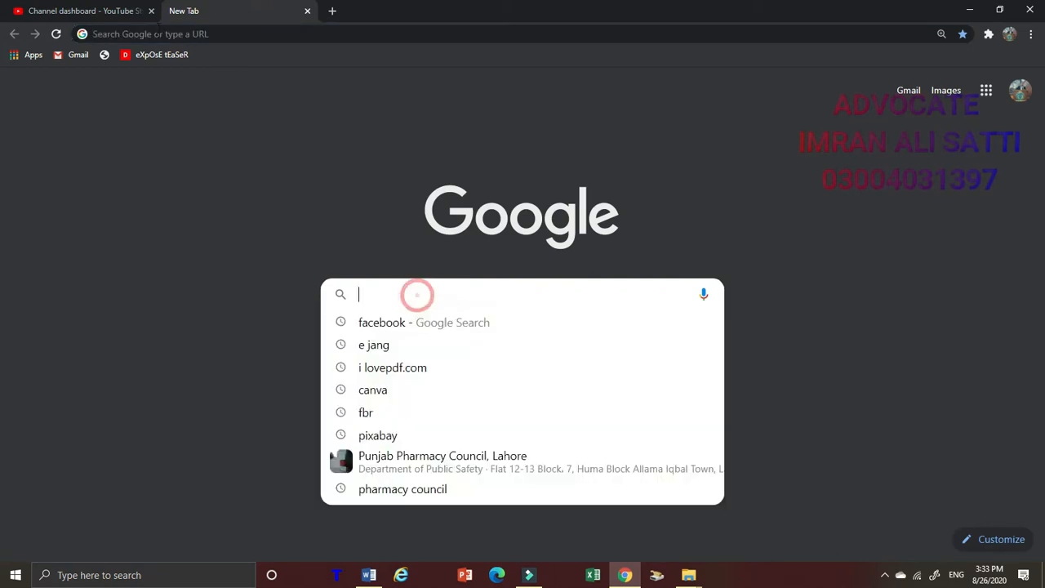
left_click(151, 11)
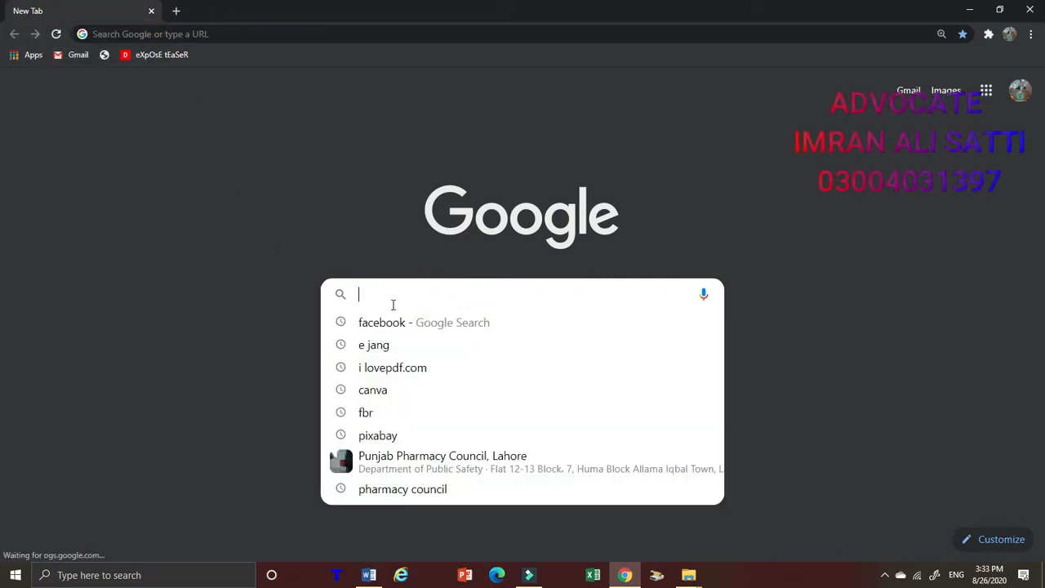
type("F")
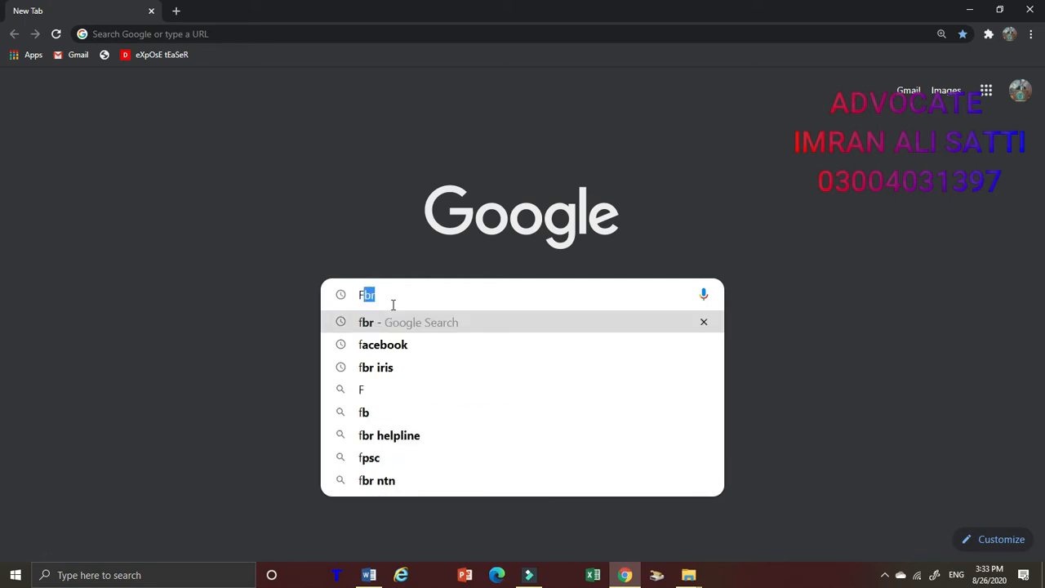
key("Return")
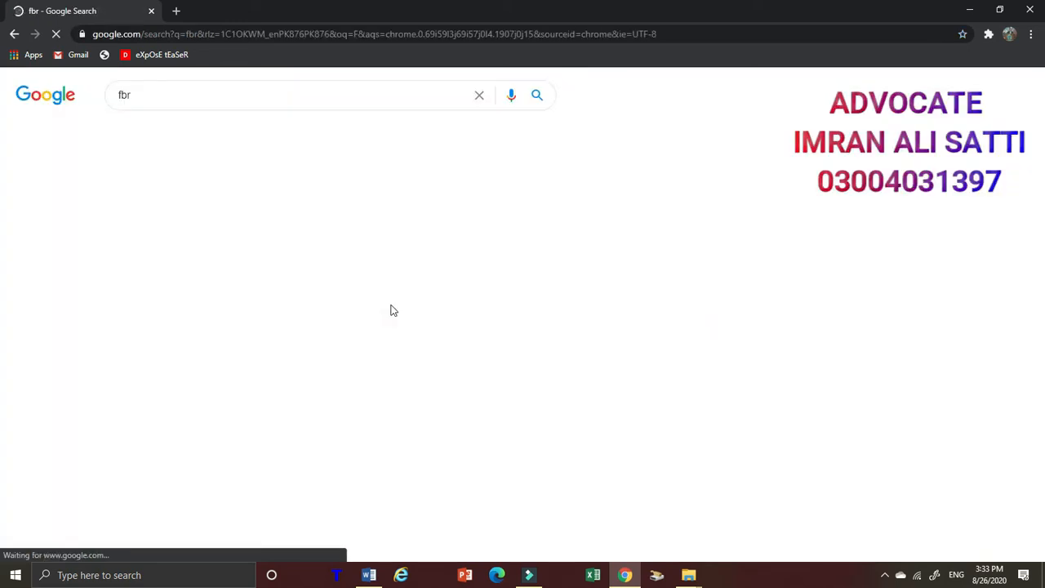
left_click(258, 210)
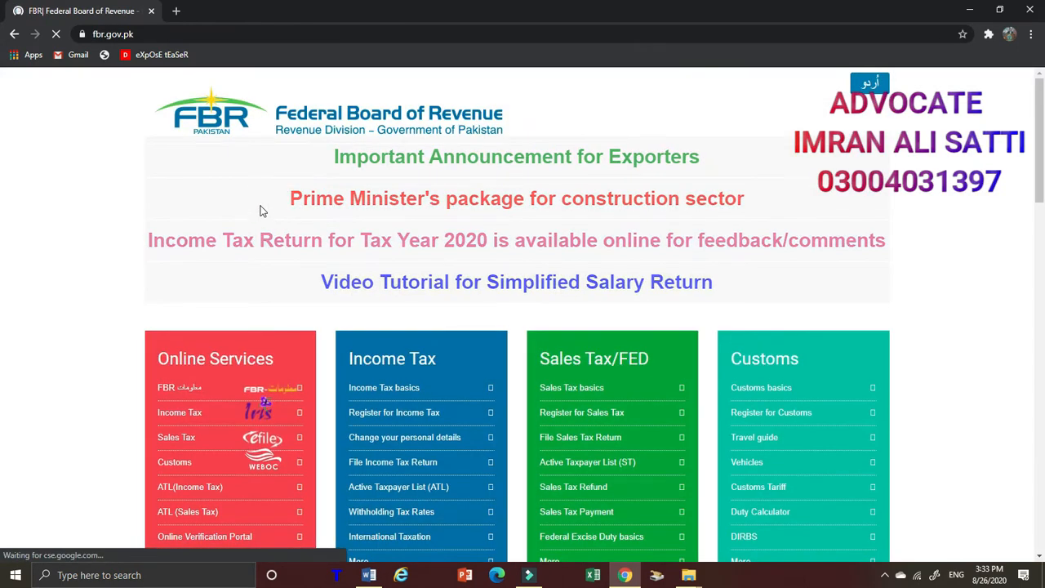
Open the Iris income tax portal, log in with the prefilled credentials and skip the bank account update
scroll(299, 285, "down", 1)
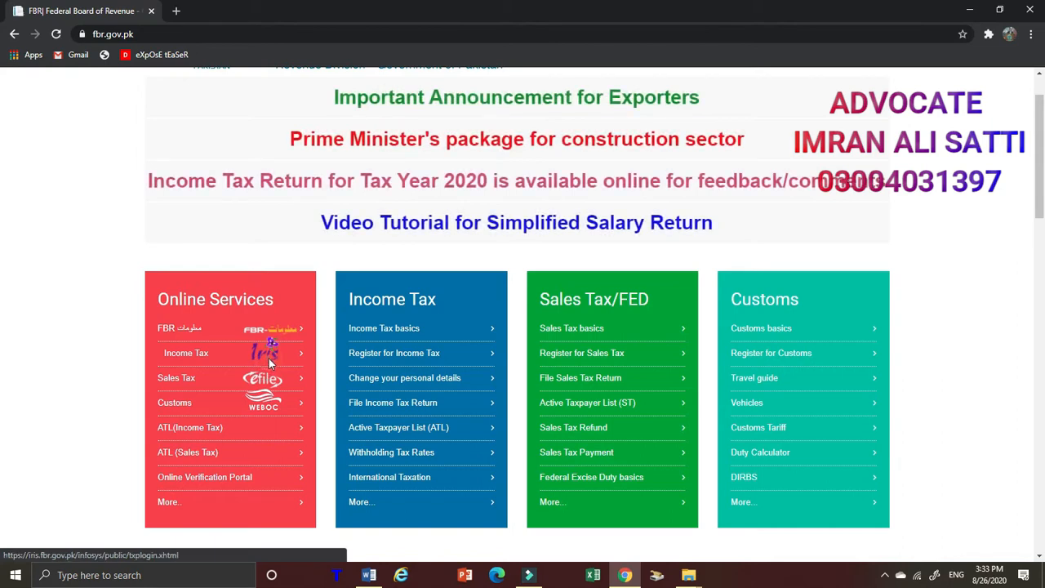
left_click(268, 357)
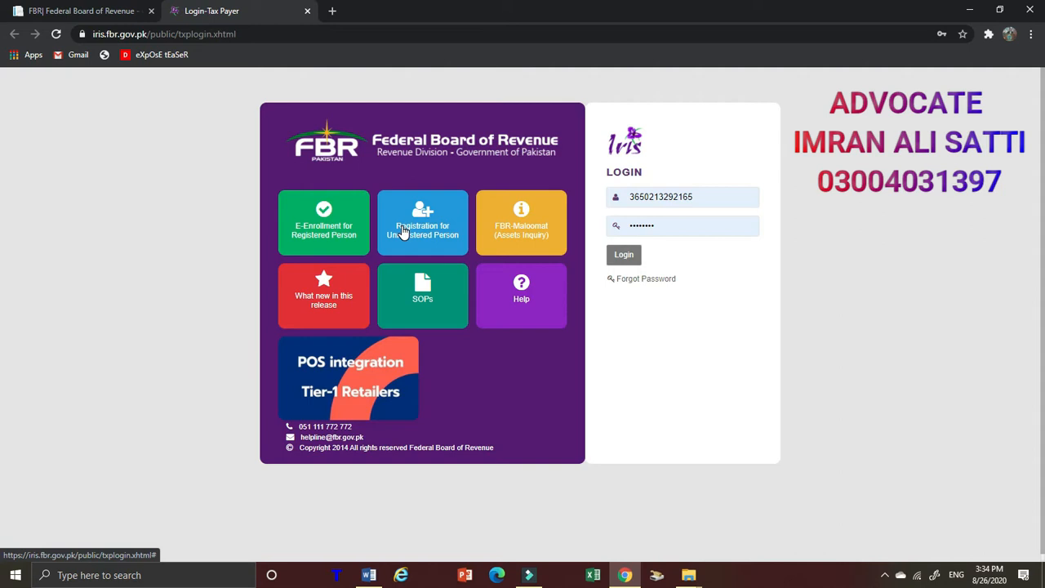
left_click(622, 255)
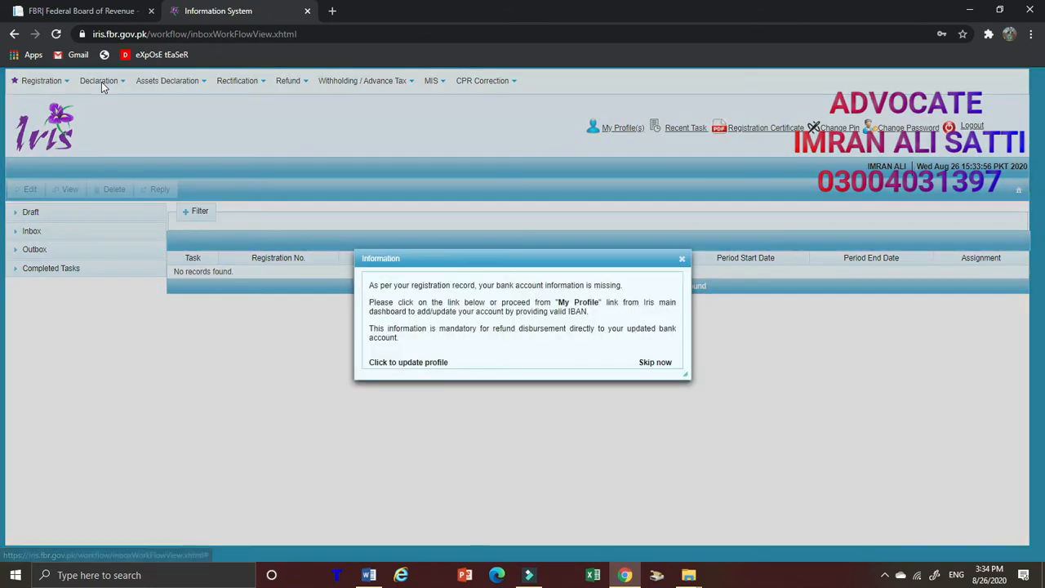
left_click(651, 363)
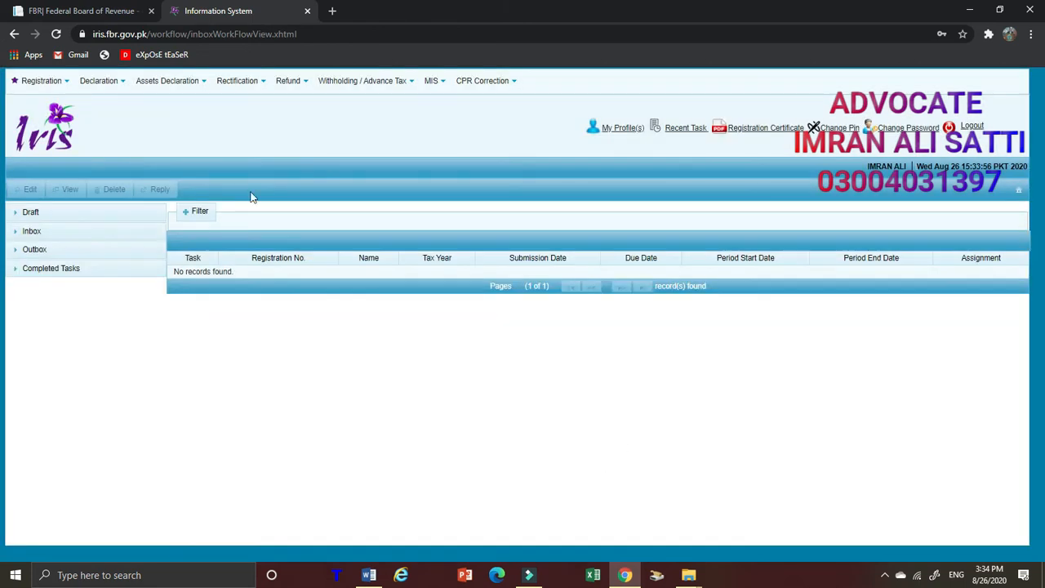
Start an original Normal Return (Ind/AOP/COY) and select the 01-JUL-2019 to 30-JUN-2020 period for tax year 2020
left_click(99, 82)
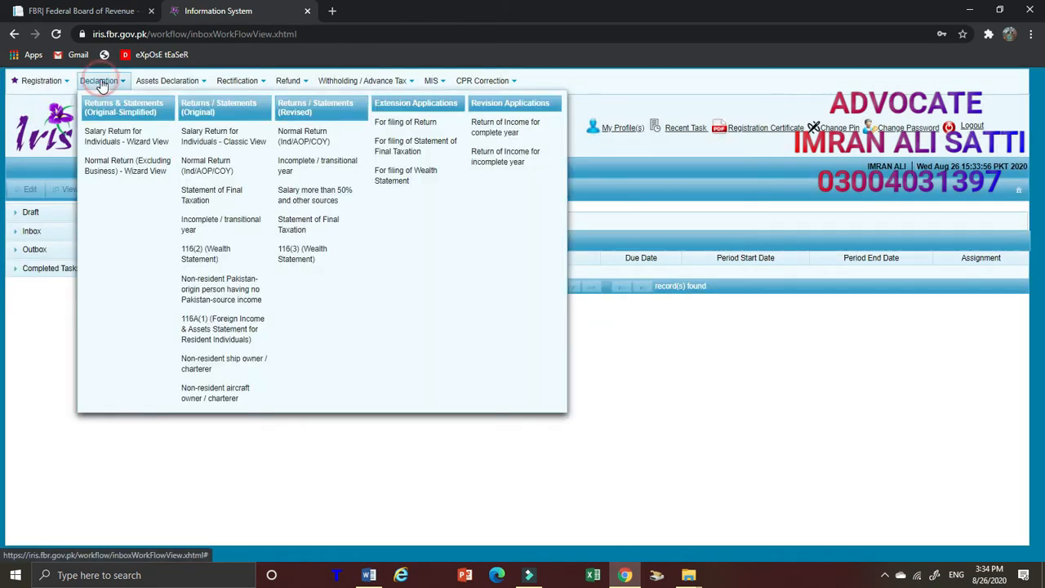
left_click(207, 169)
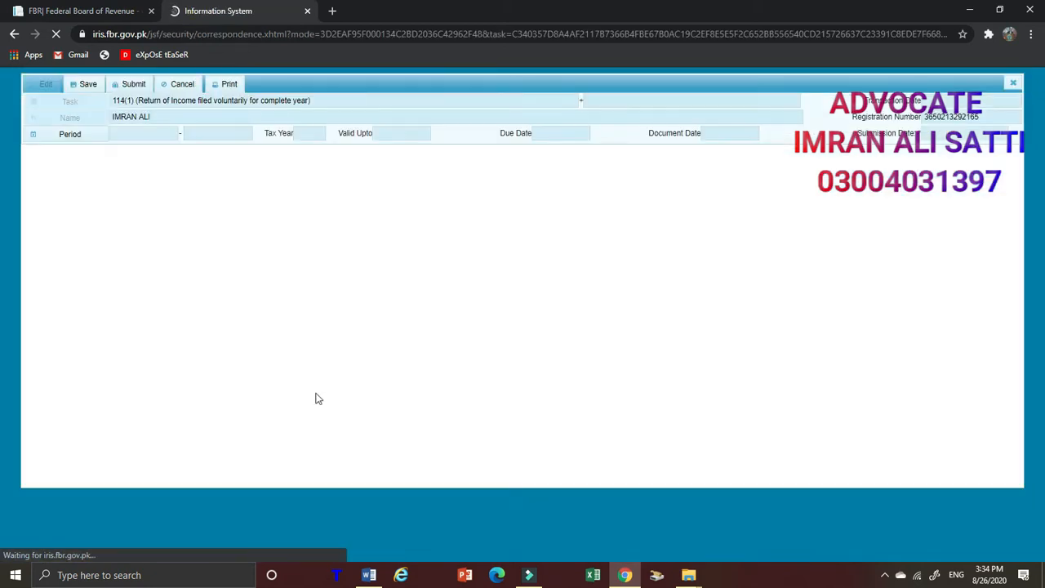
left_click(60, 139)
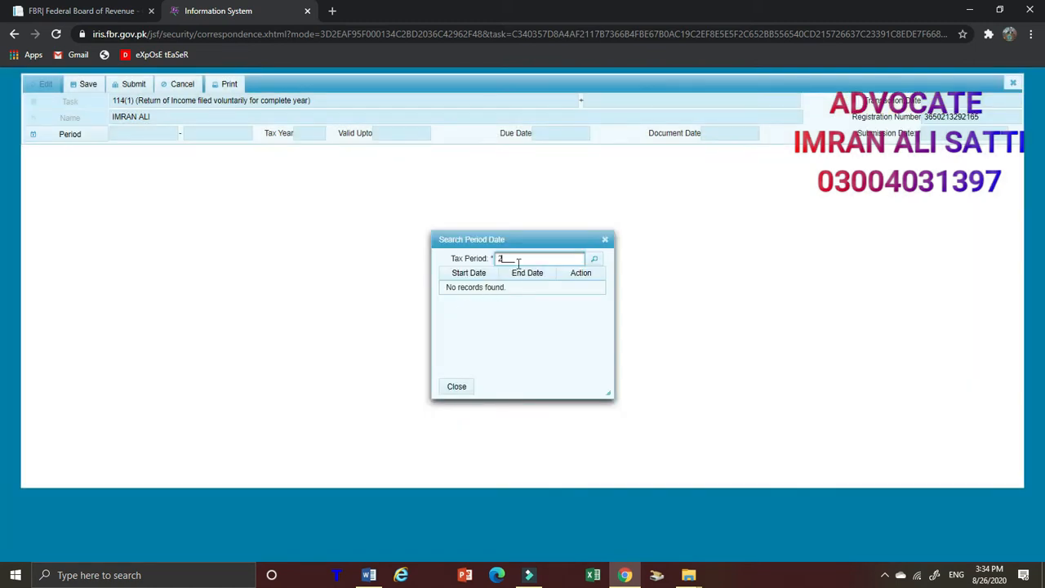
type("2020")
left_click(594, 258)
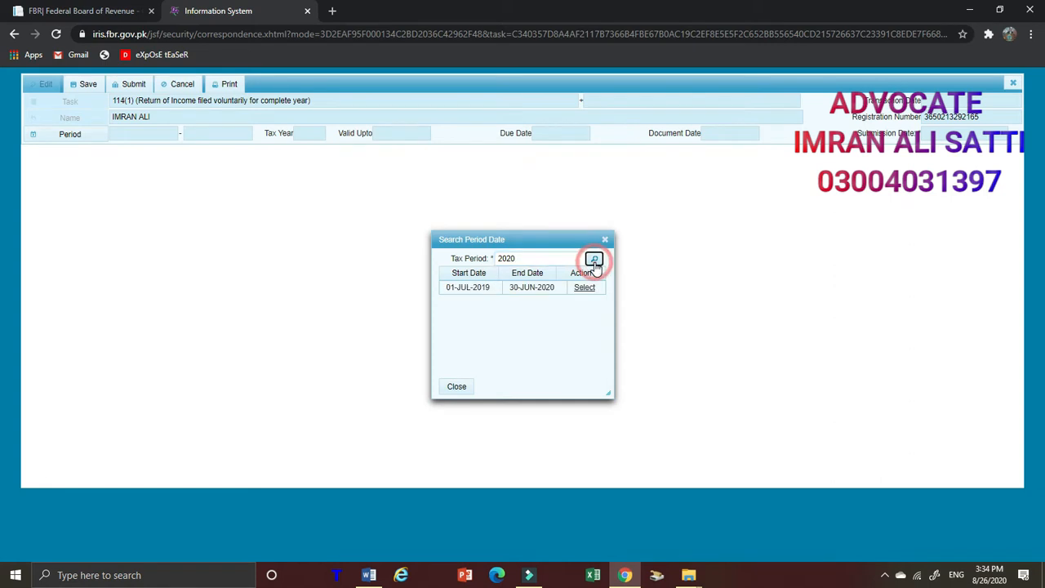
left_click(584, 289)
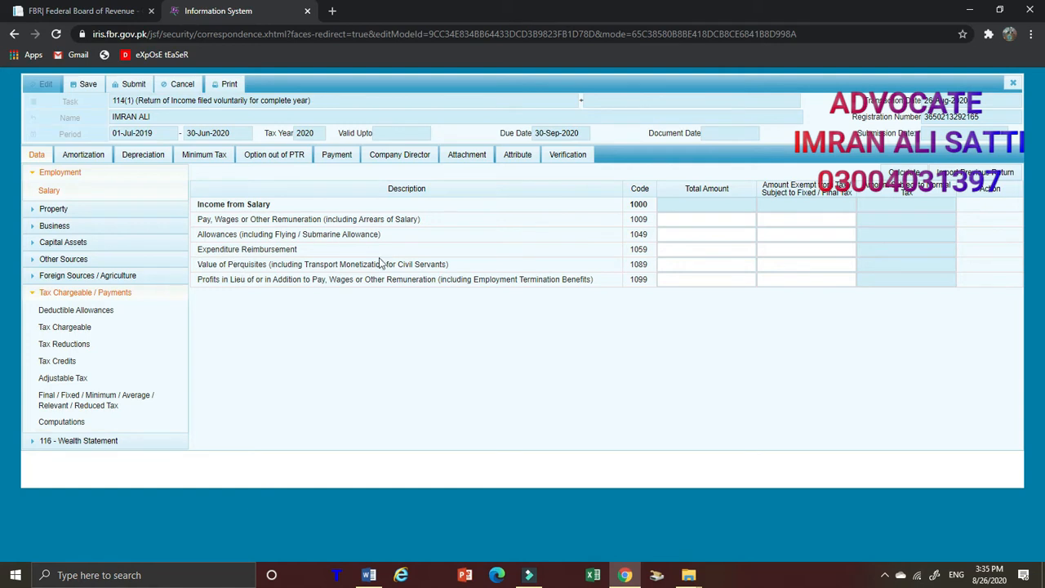
Enter 700,000 as the total amount of Pay, Wages or Other Remuneration and calculate the salary income
left_click(700, 264)
left_click(727, 222)
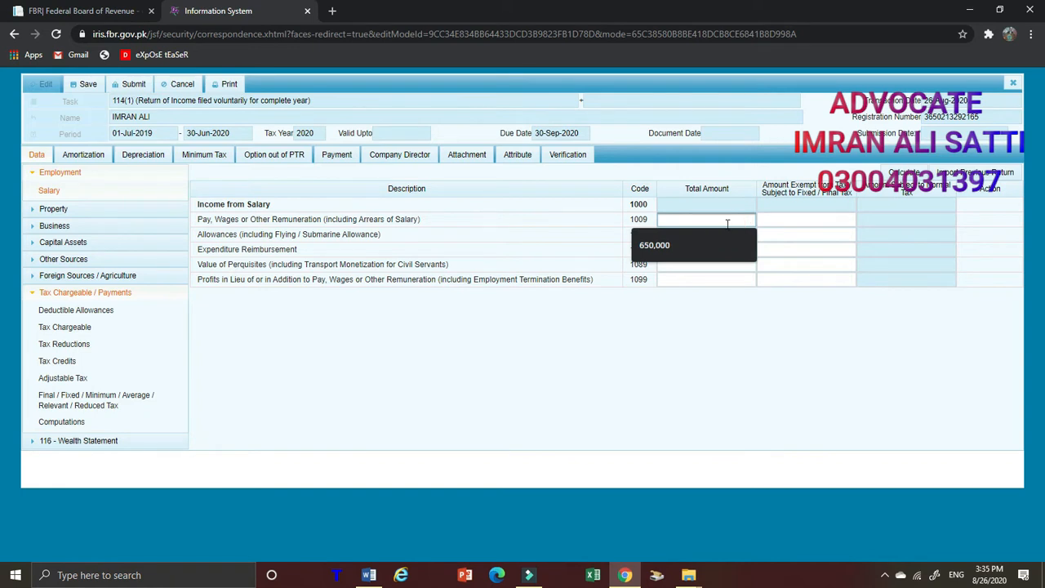
type("7")
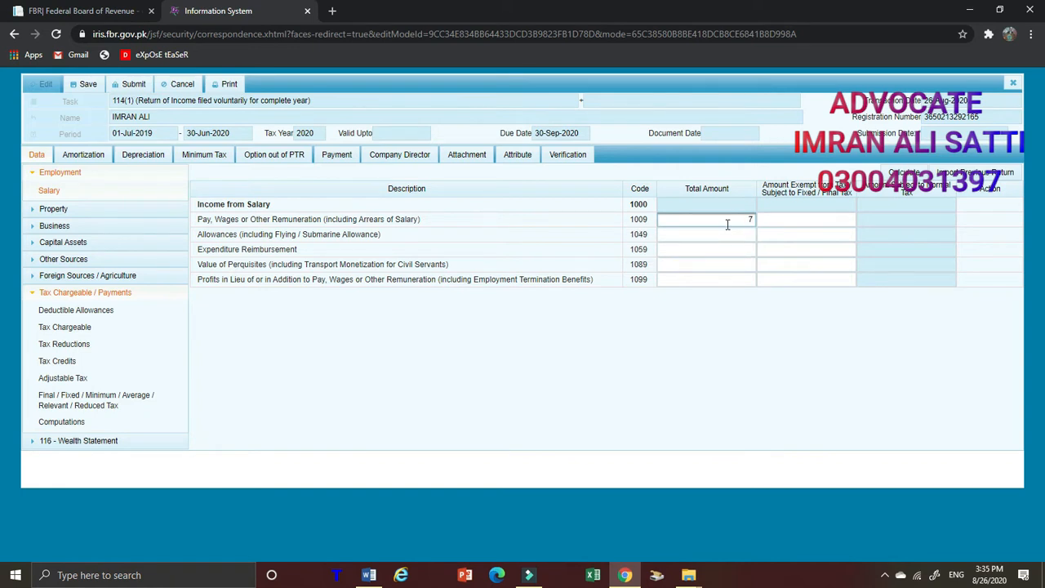
type("00000")
left_click(904, 173)
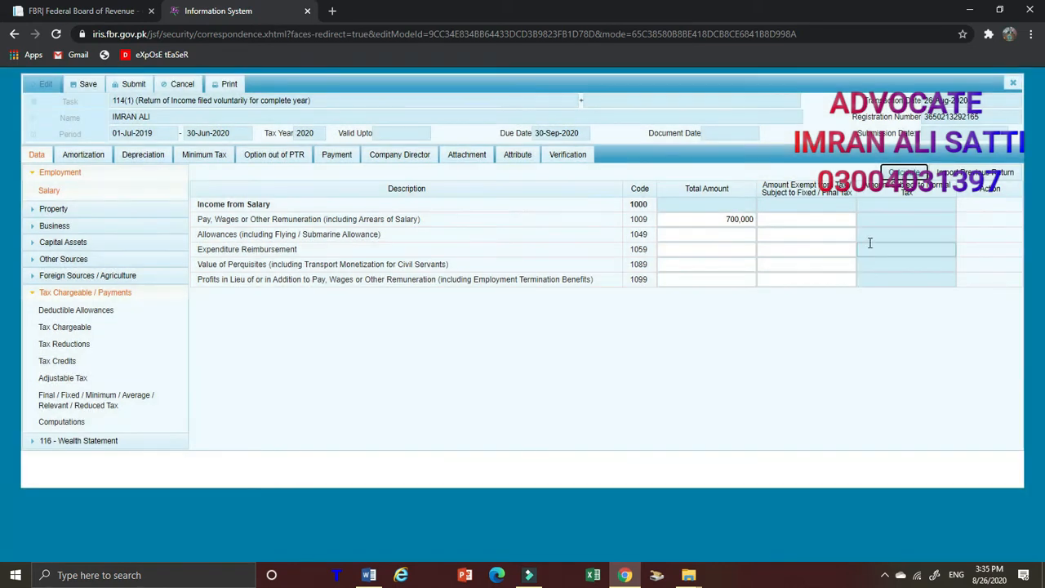
left_click(903, 174)
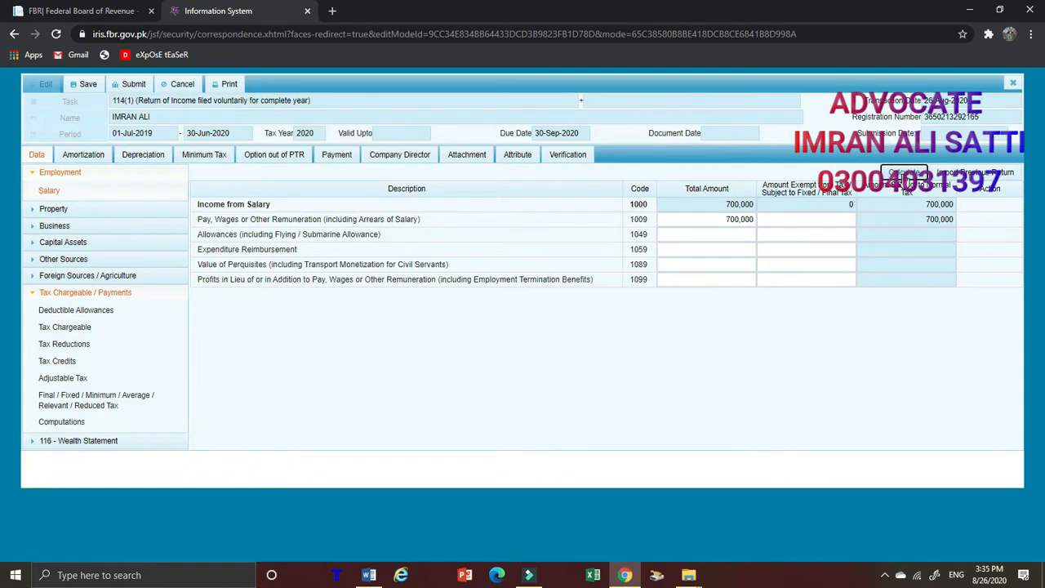
Open the Computations under Tax Chargeable / Payments and copy the Tax Chargeable amount
left_click(86, 294)
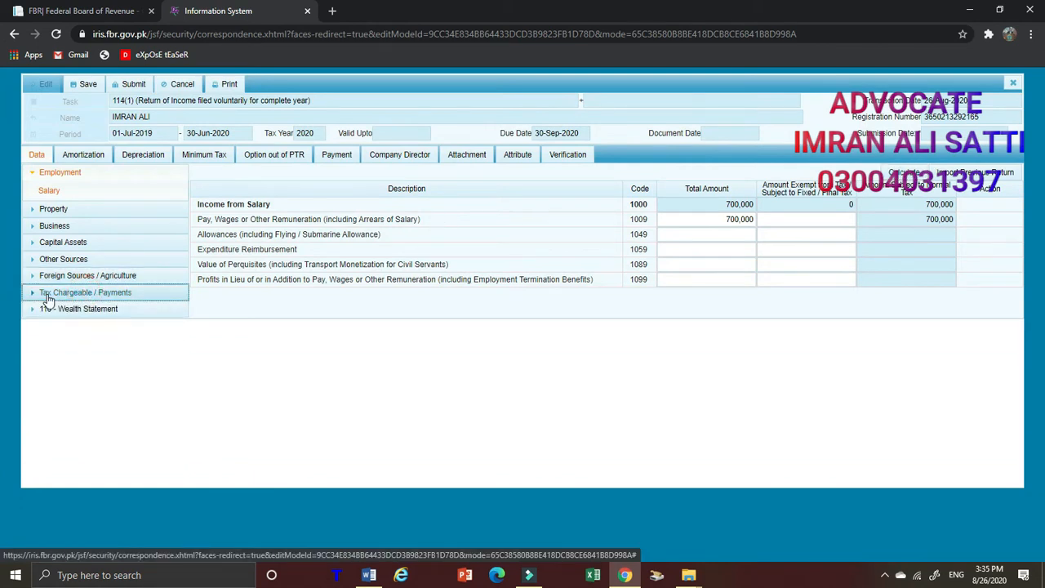
left_click(110, 297)
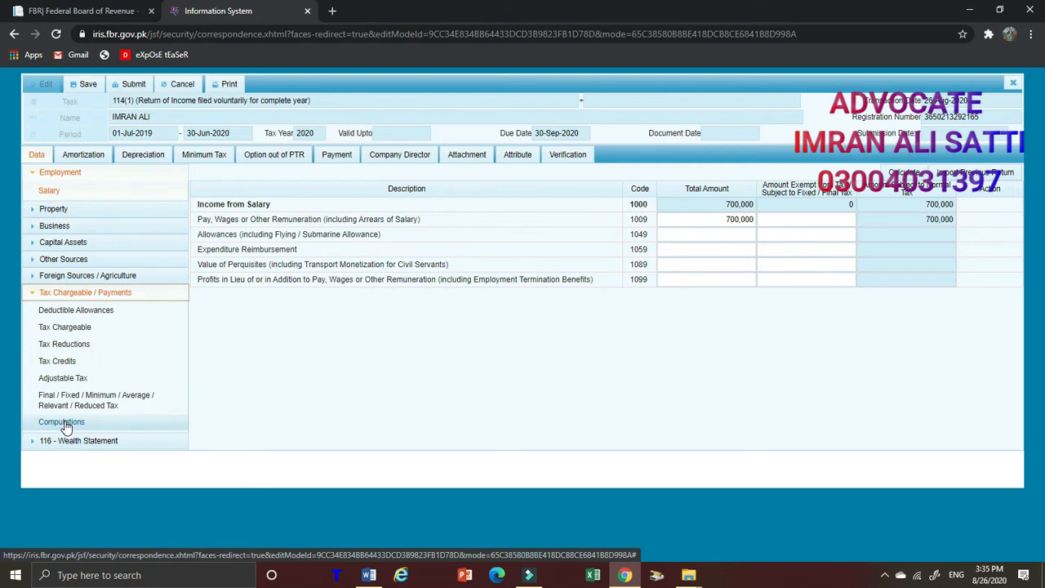
left_click(66, 428)
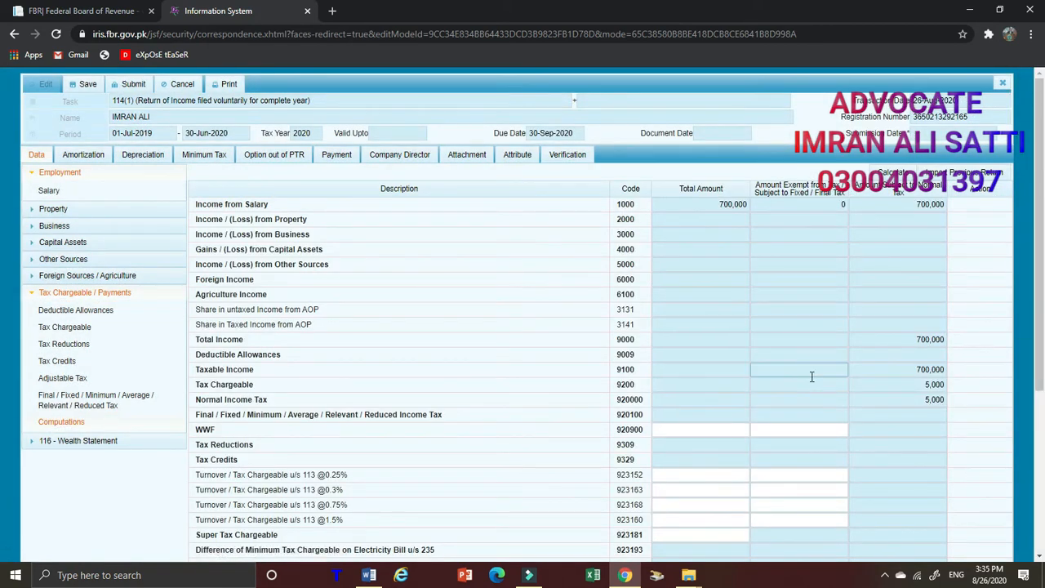
left_click(925, 384)
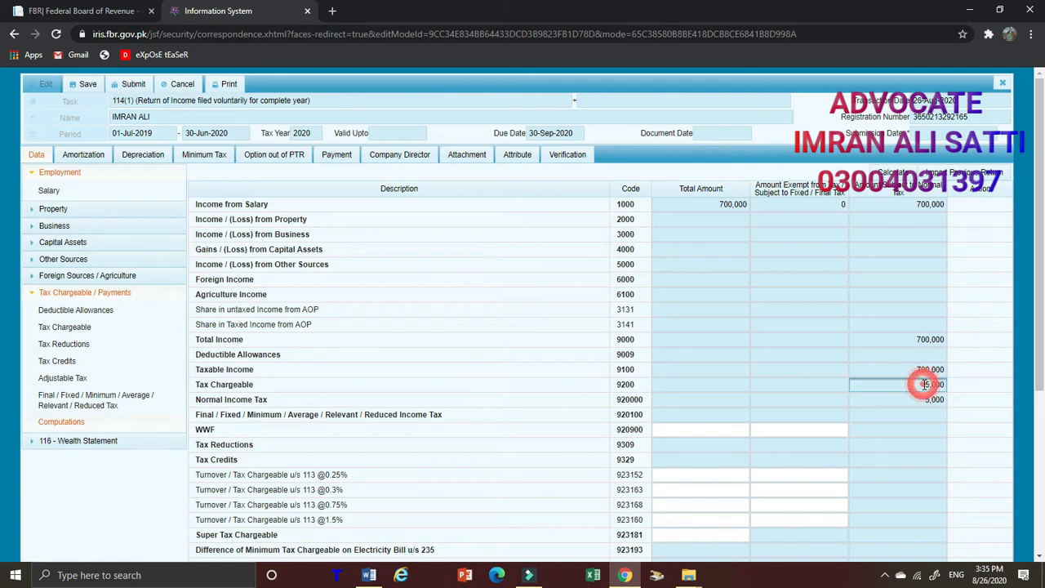
right_click(933, 382)
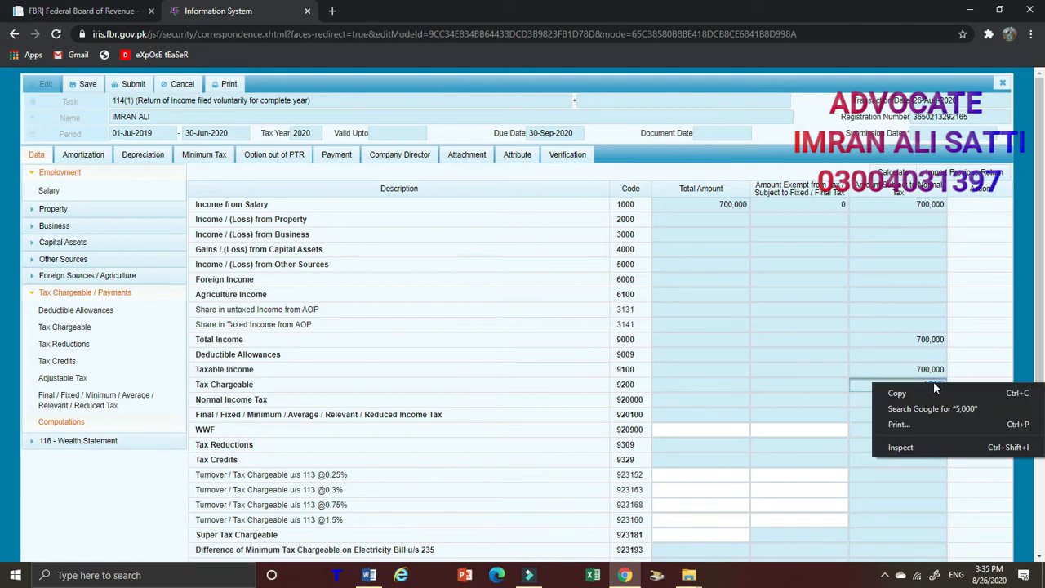
left_click(892, 396)
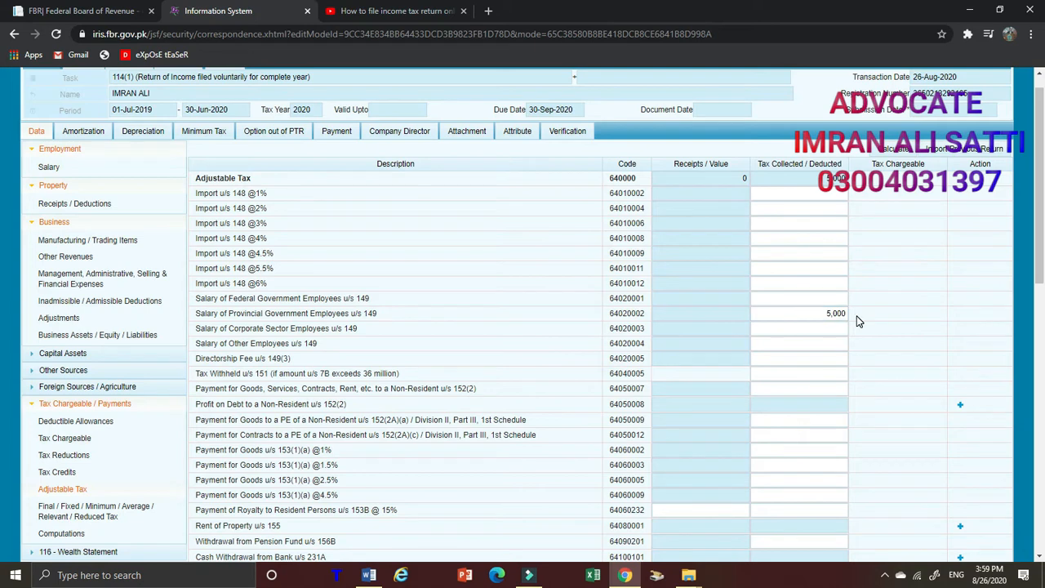
Recalculate the Adjustable Tax section with the tax deducted from the salary of provincial government employees u/s 149
left_click(903, 154)
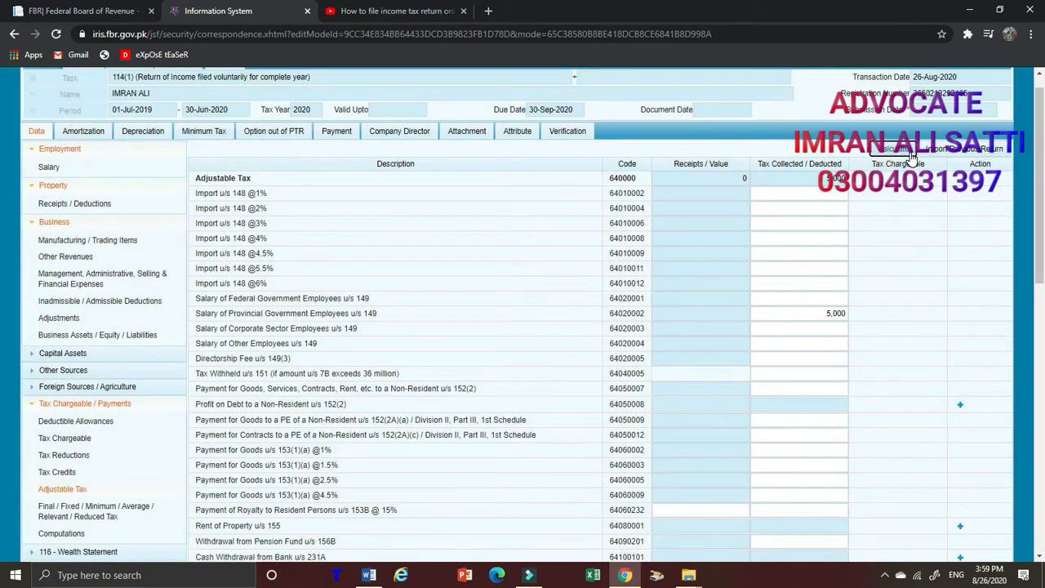
left_click(903, 154)
left_click(835, 191)
left_click(698, 177)
scroll(481, 362, "down", 3)
scroll(815, 215, "up", 3)
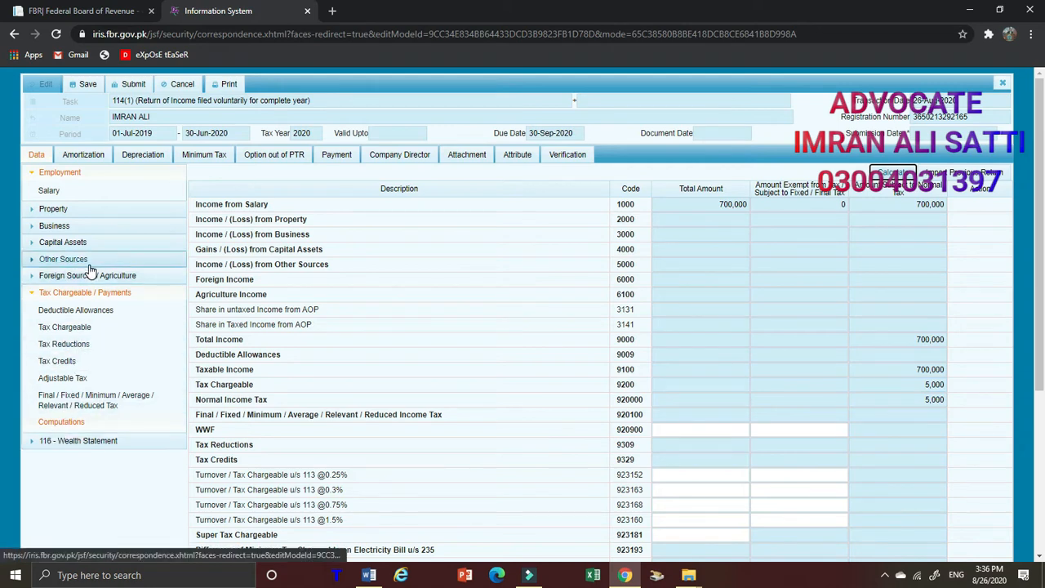
left_click(76, 445)
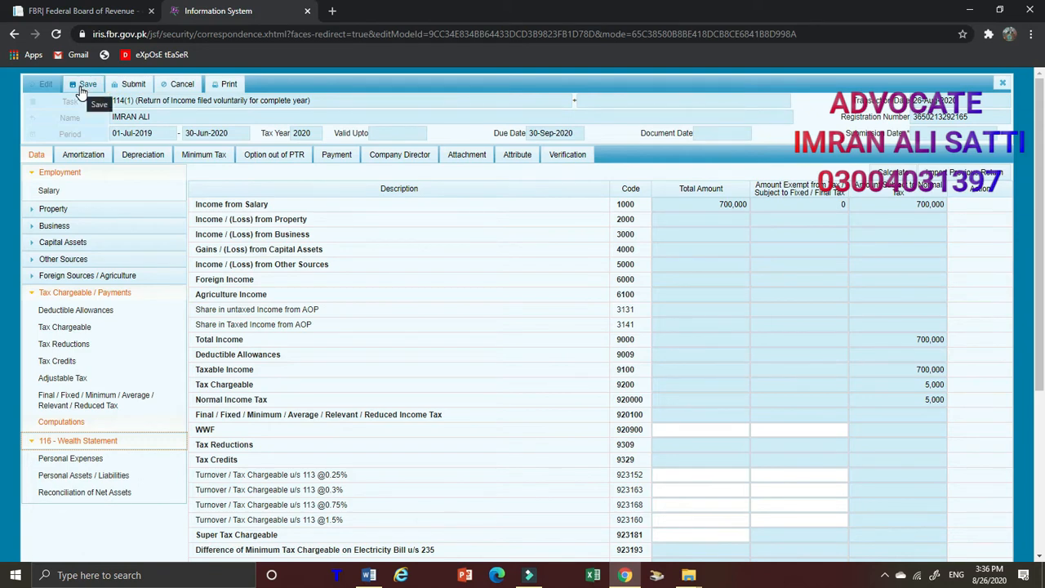
left_click(75, 442)
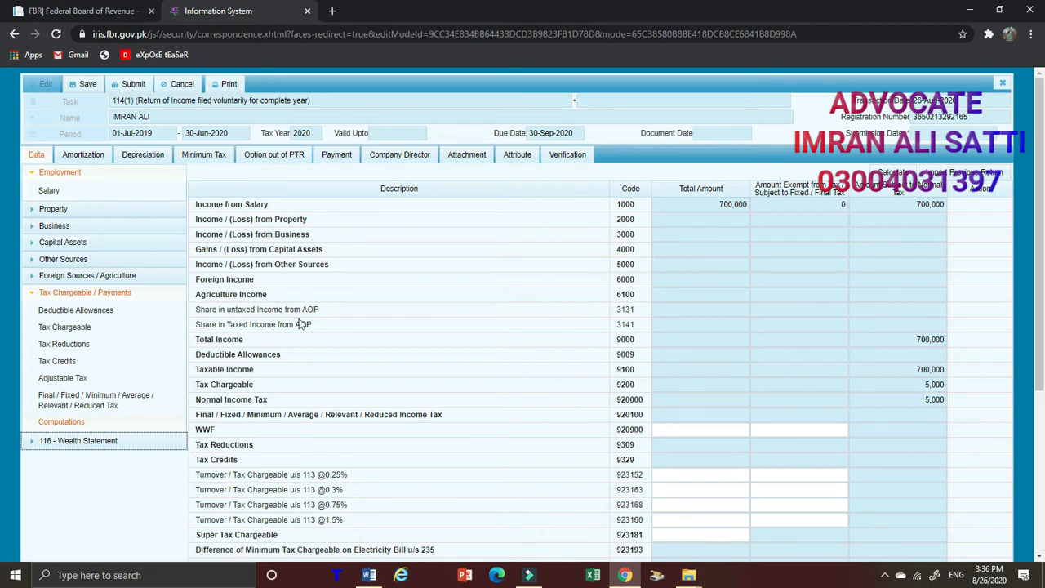
scroll(984, 258, "down", 2)
scroll(983, 258, "up", 2)
scroll(338, 433, "down", 2)
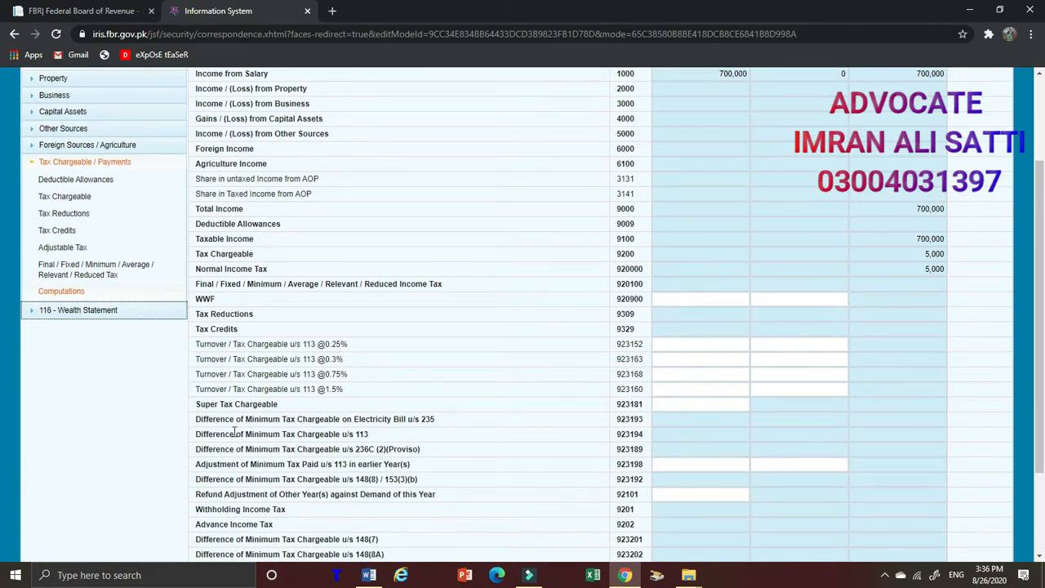
scroll(404, 449, "up", 2)
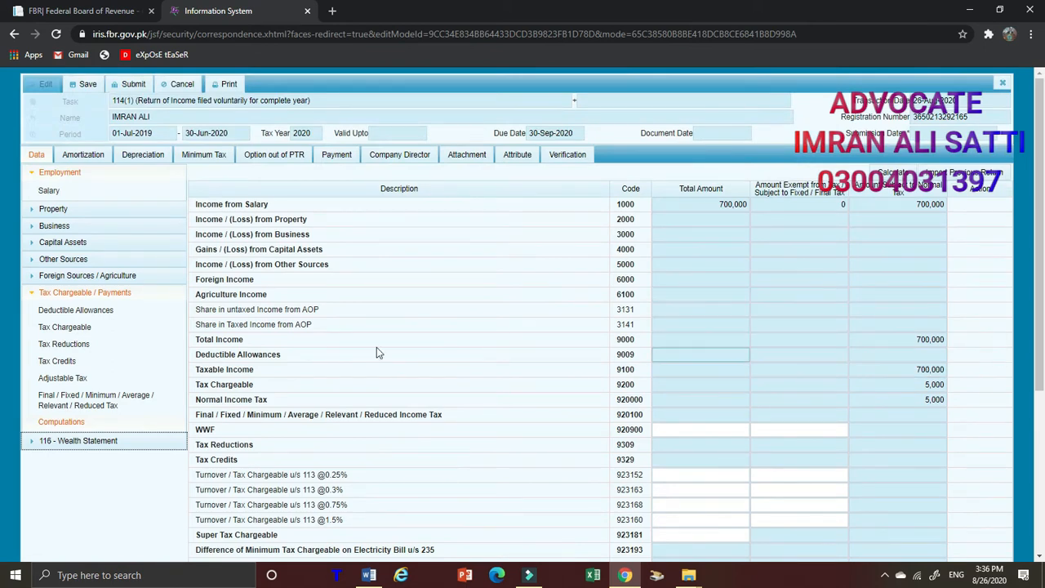
Open the Personal Expenses of the 116 - Wealth Statement and enter 600,000 for Other Personal / Household Expenses
left_click(112, 448)
scroll(158, 402, "down", 2)
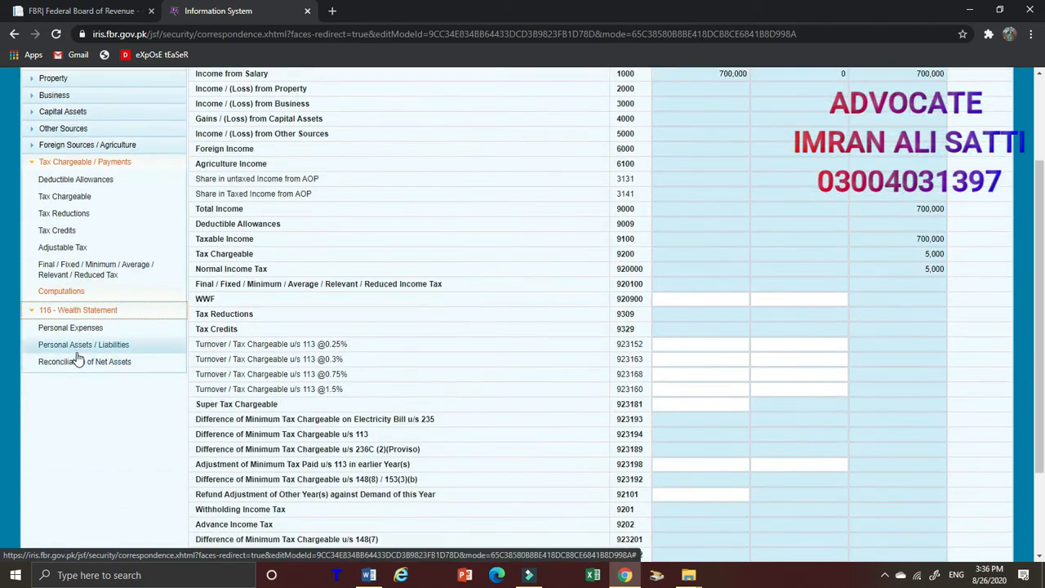
left_click(80, 331)
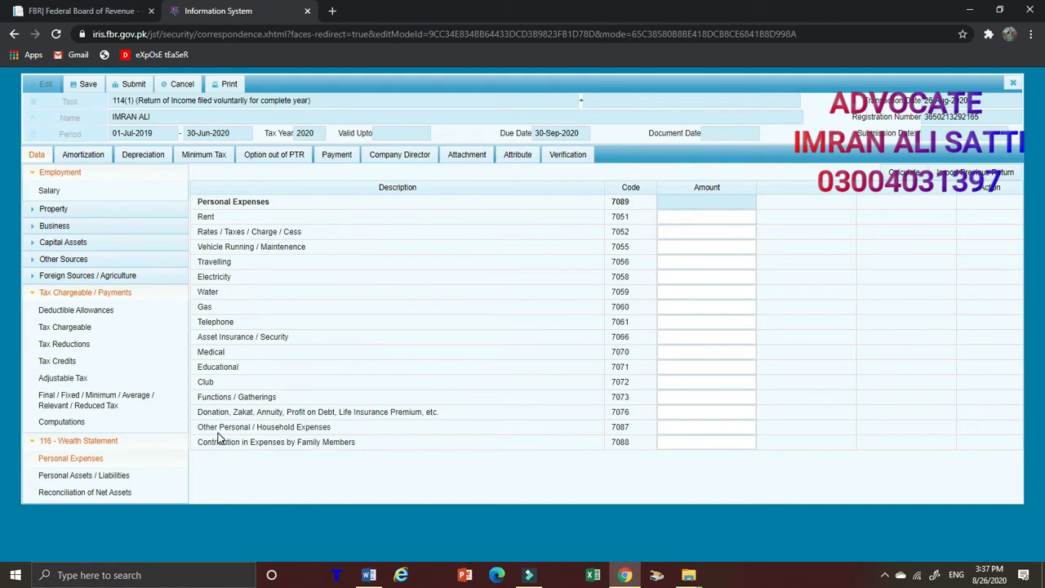
left_click(700, 428)
left_click(700, 428)
type("600,000")
Enter 50,000 as the Rent expense and calculate the personal expenses
left_click(707, 217)
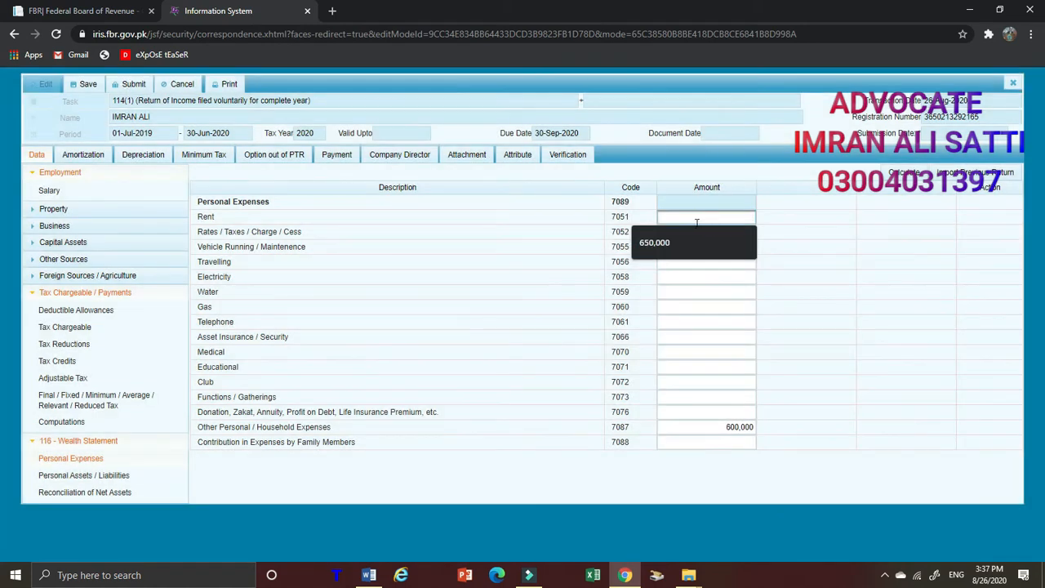
type("6")
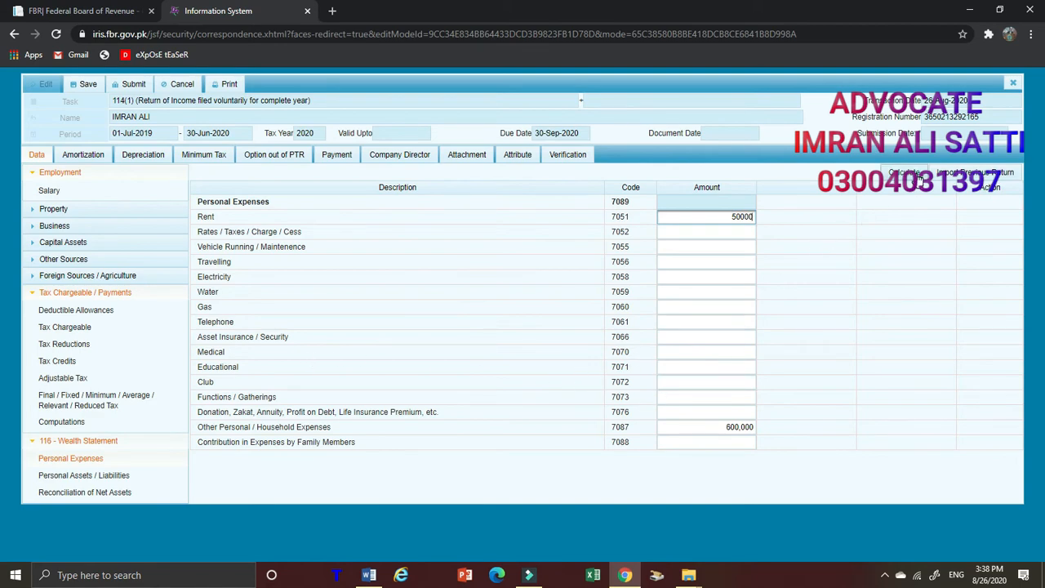
left_click(918, 180)
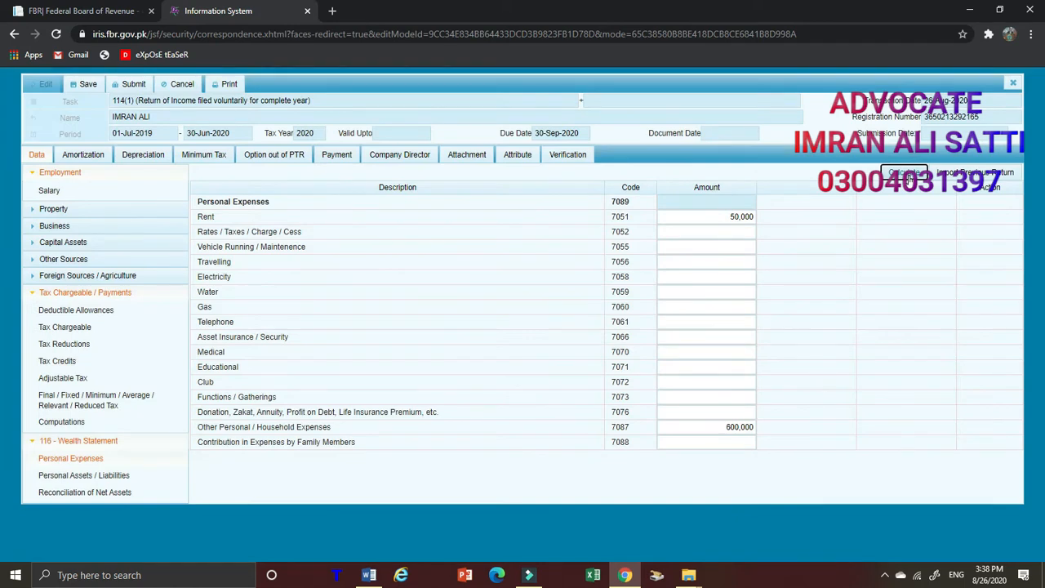
Calculate the personal expenses and enter 50,000 as Cash (Non-Business) in the Personal Assets / Liabilities of the wealth statement
left_click(910, 179)
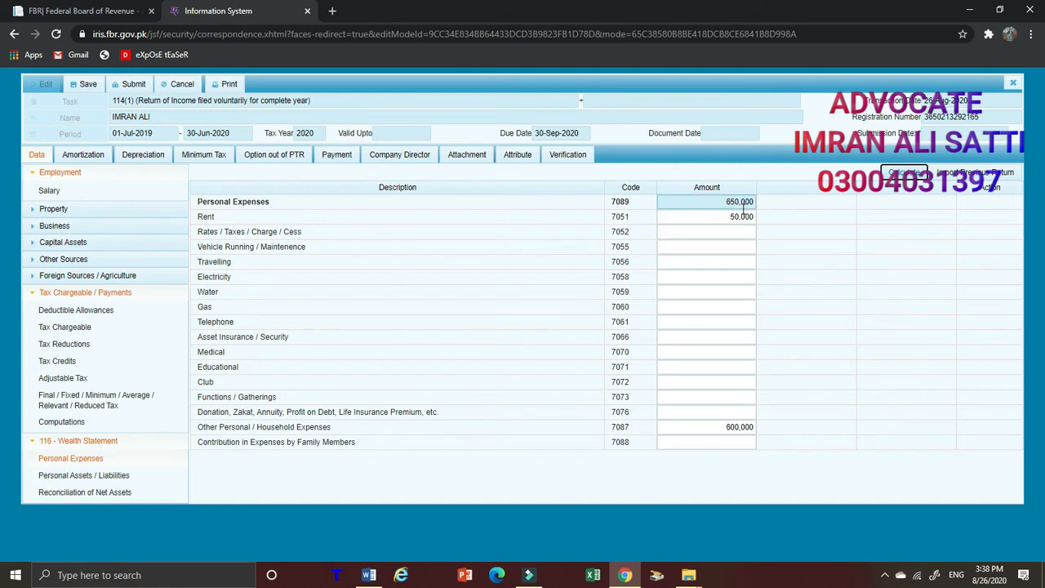
left_click(100, 478)
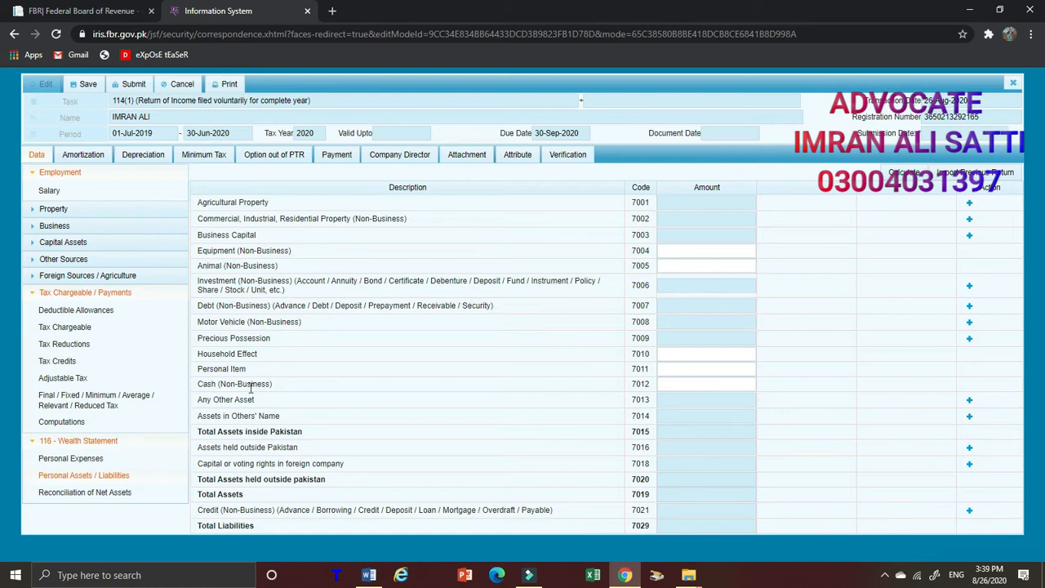
left_click(701, 384)
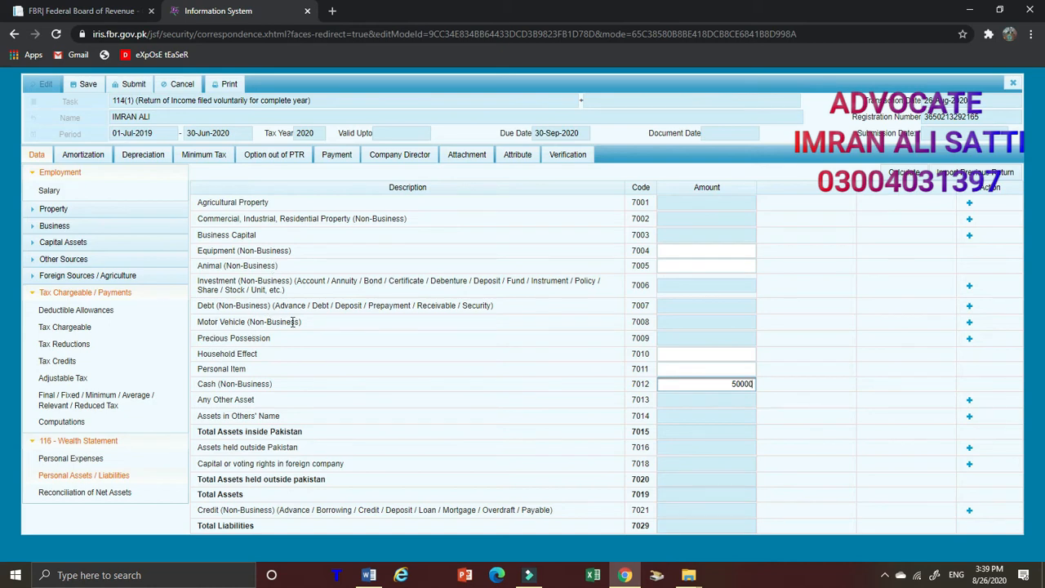
left_click(969, 323)
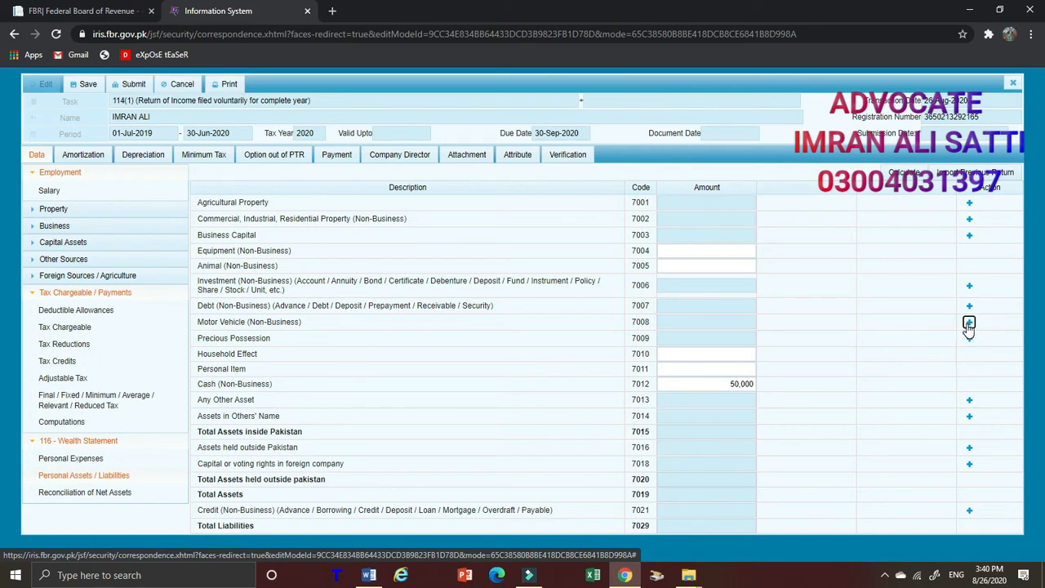
left_click(969, 324)
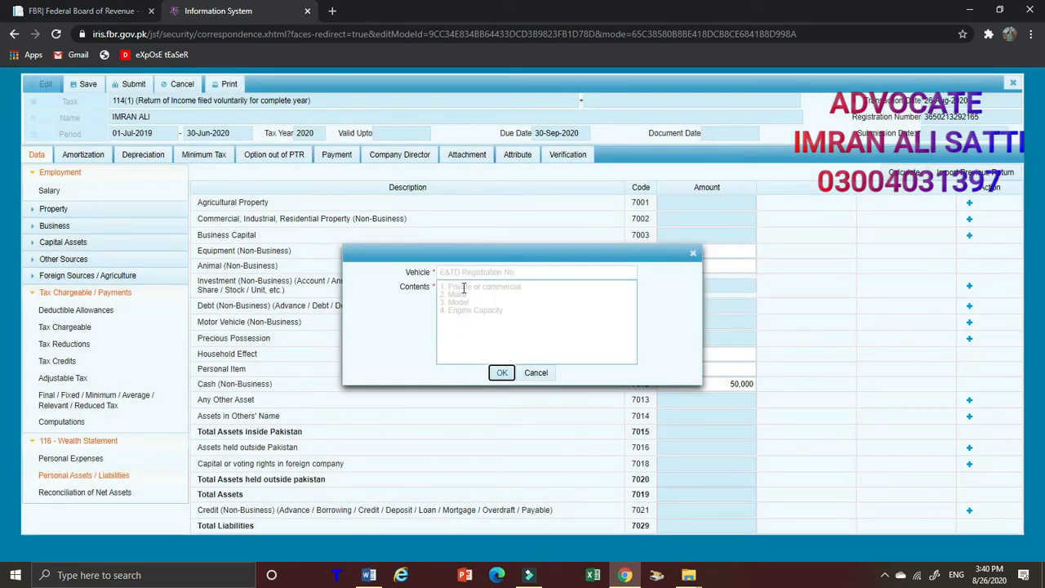
left_click(460, 270)
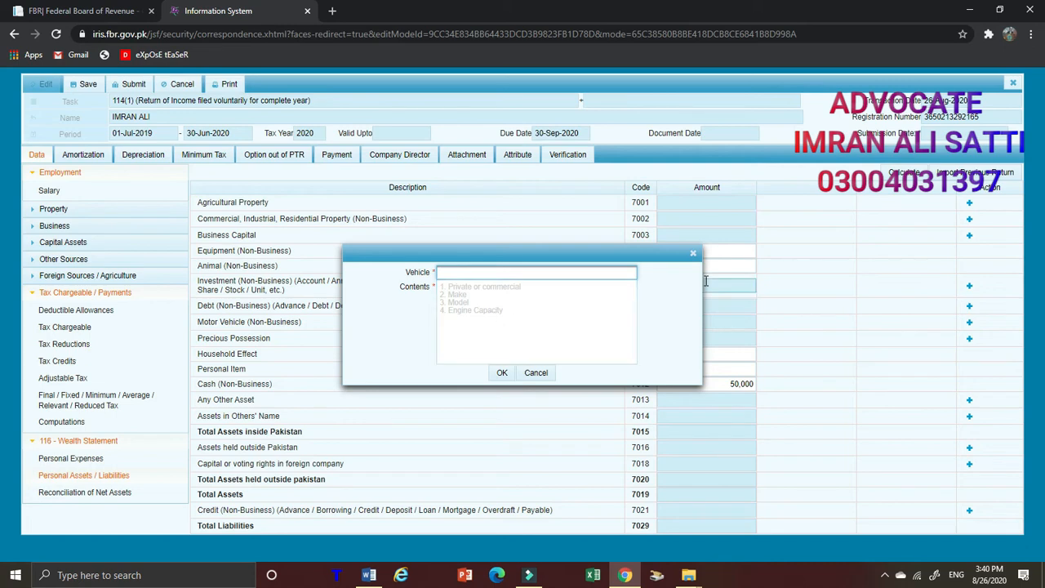
left_click(694, 255)
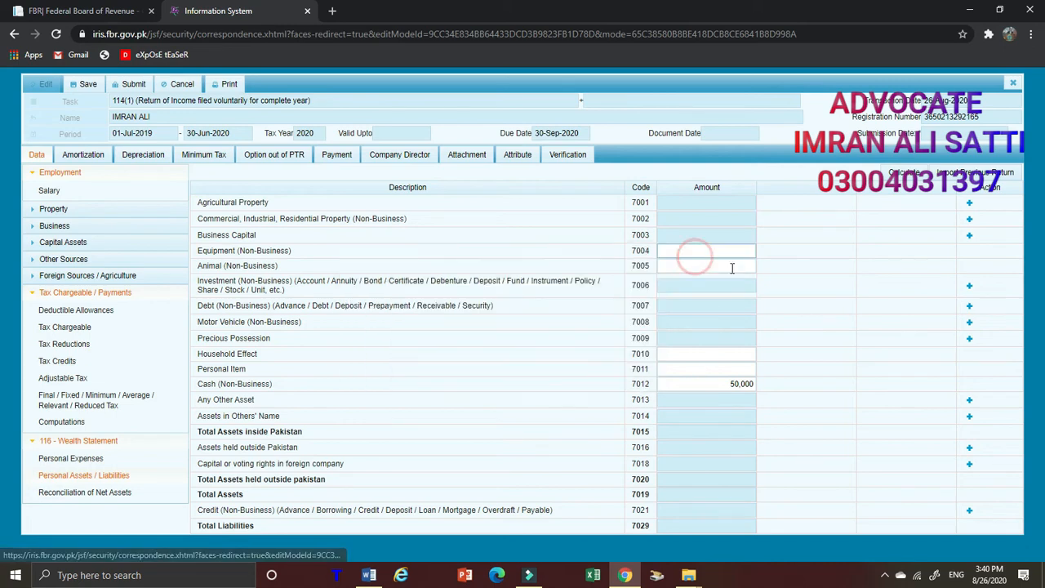
left_click(970, 204)
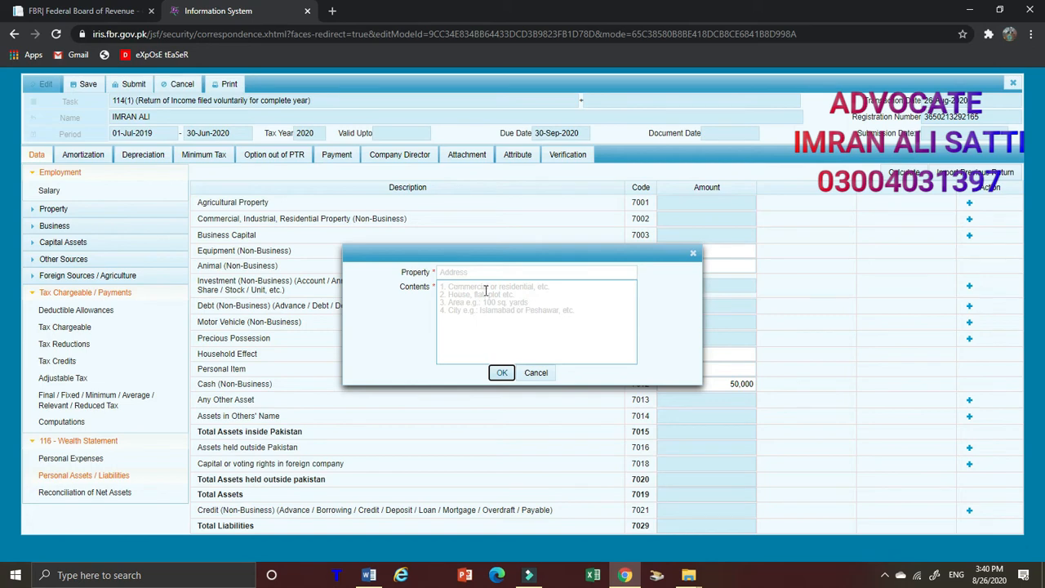
left_click(695, 255)
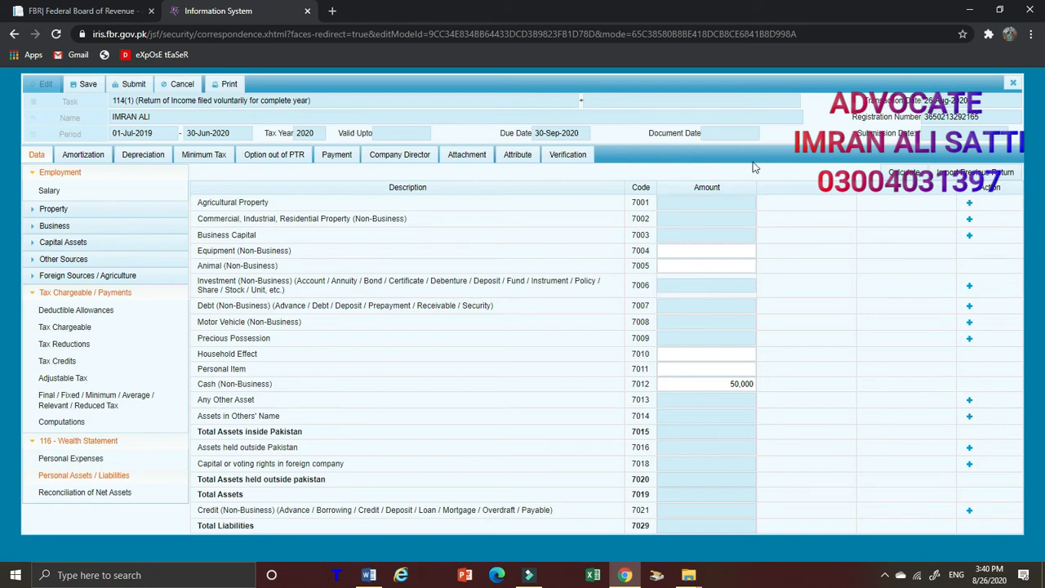
Calculate the personal assets and liabilities and open the Reconciliation of Net Assets
left_click(911, 182)
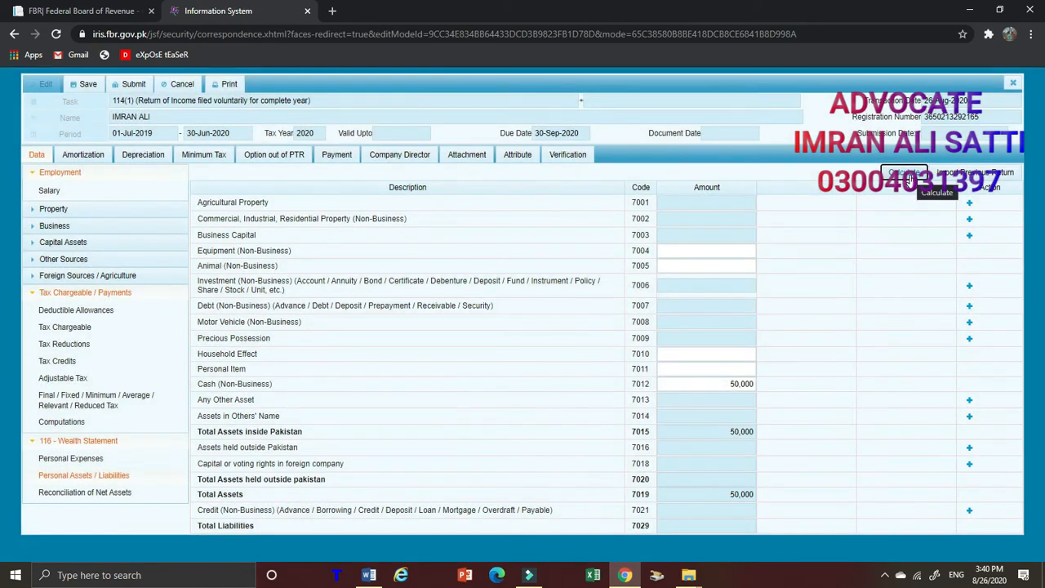
left_click(911, 182)
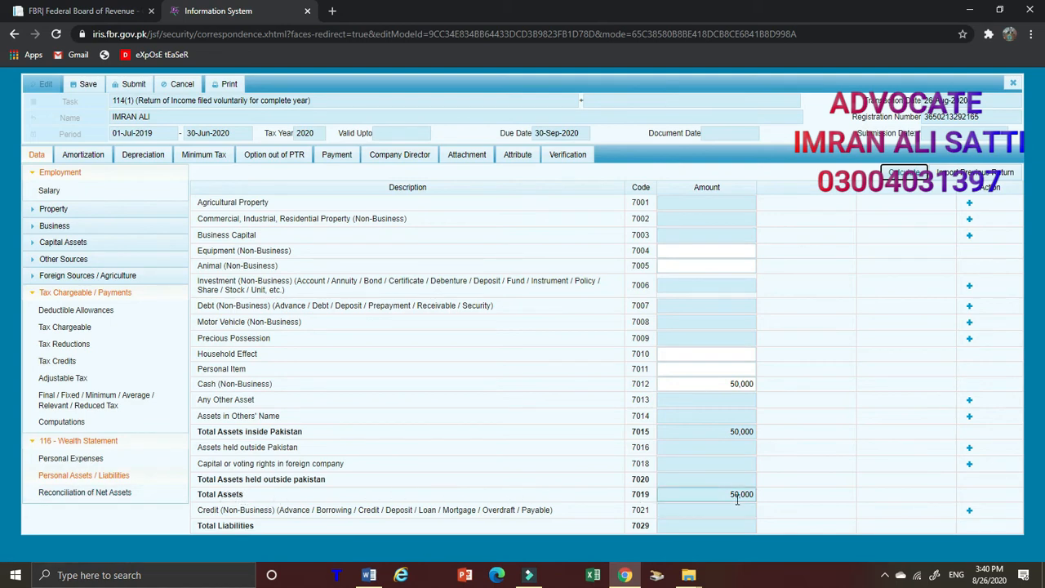
left_click(77, 495)
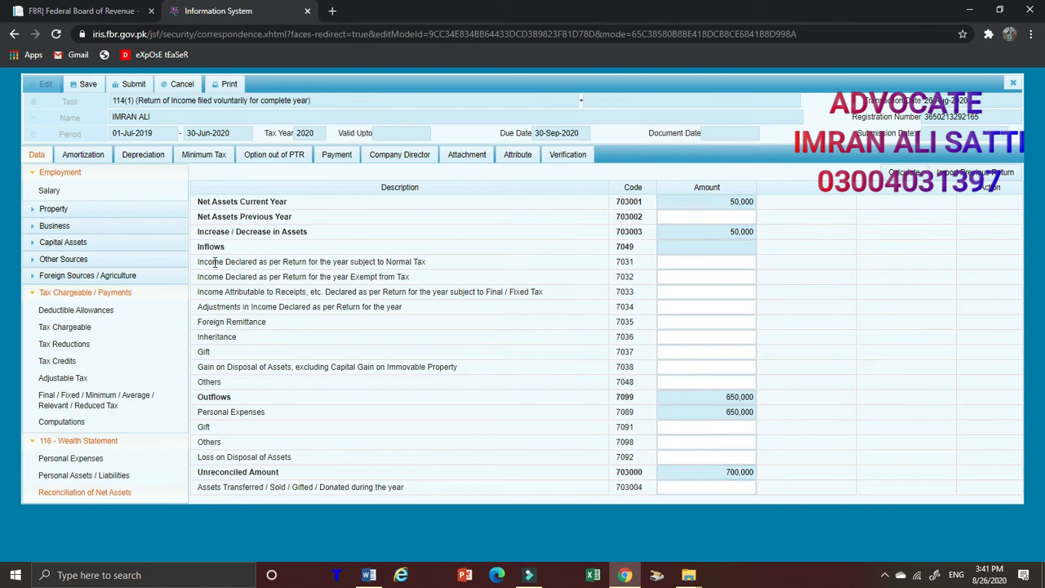
Enter 700,000 as the Income Declared as per Return for the year subject to Normal Tax and calculate the reconciliation
left_click(426, 260)
left_click_drag(196, 262, 436, 264)
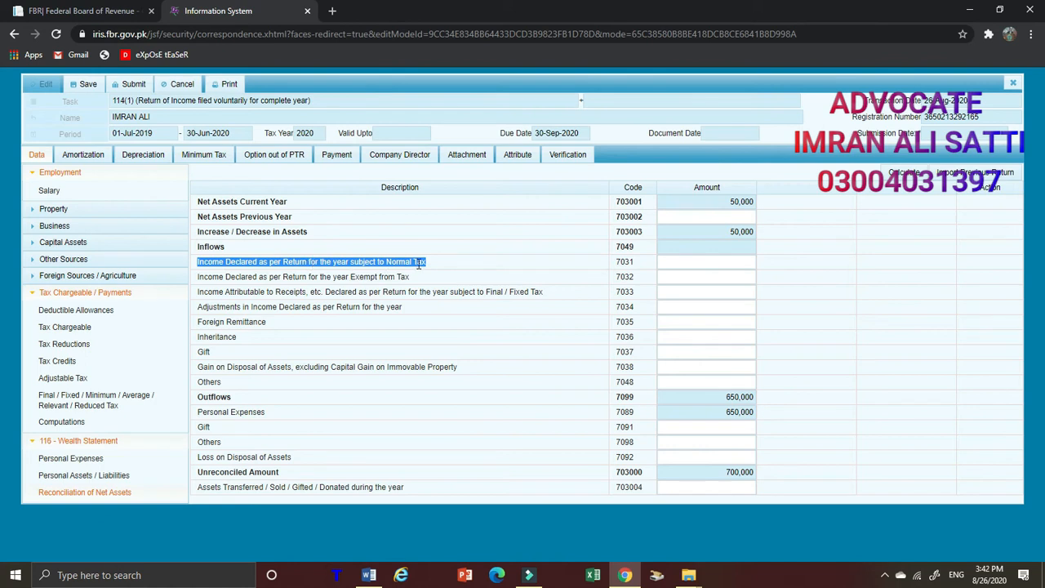
left_click(683, 262)
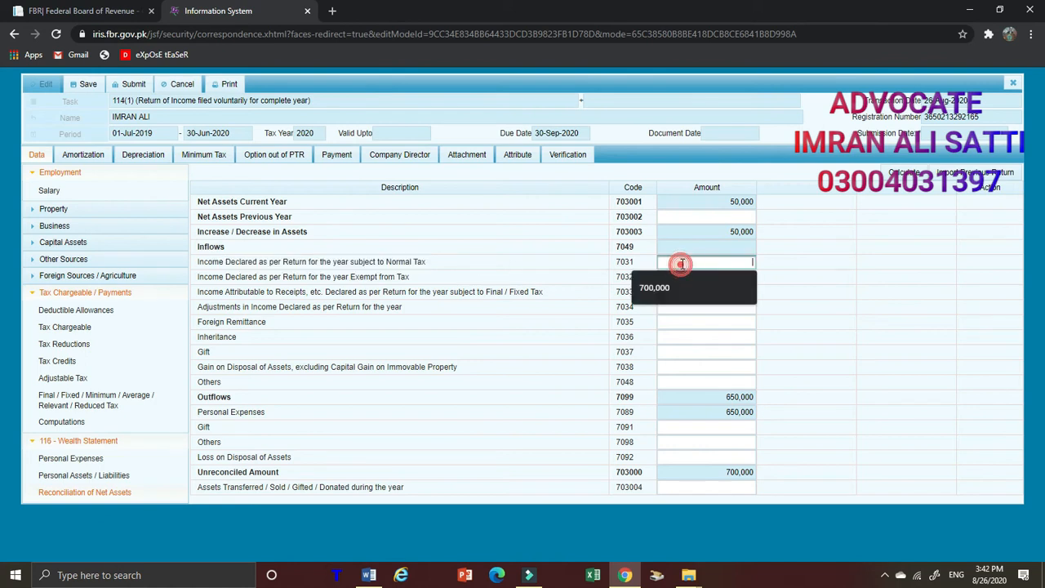
left_click(670, 288)
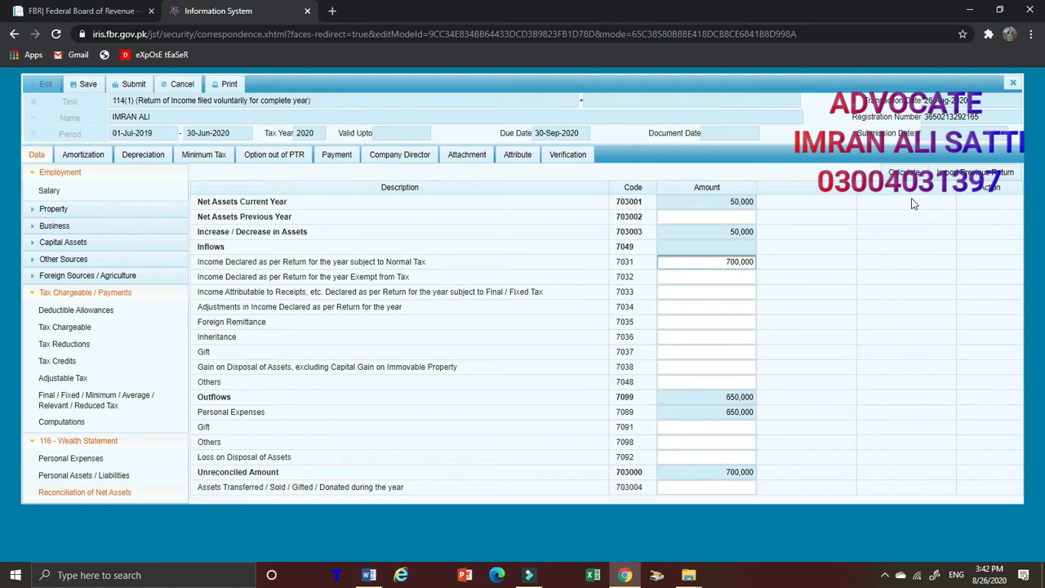
left_click(904, 173)
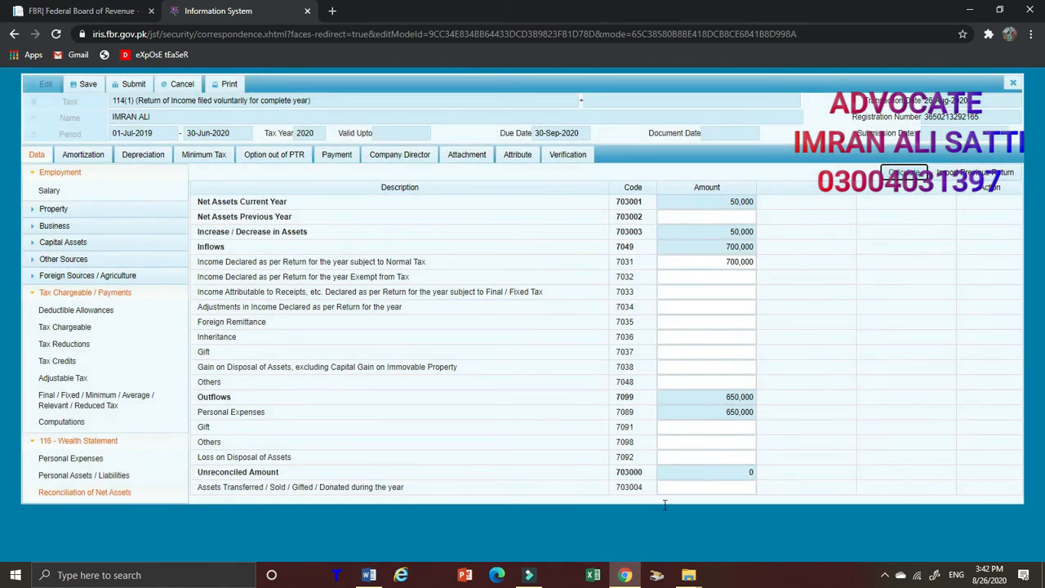
left_click(748, 477)
Look through the Property Receipts / Deductions and the Business items, and return to the Reconciliation of Net Assets
left_click(116, 210)
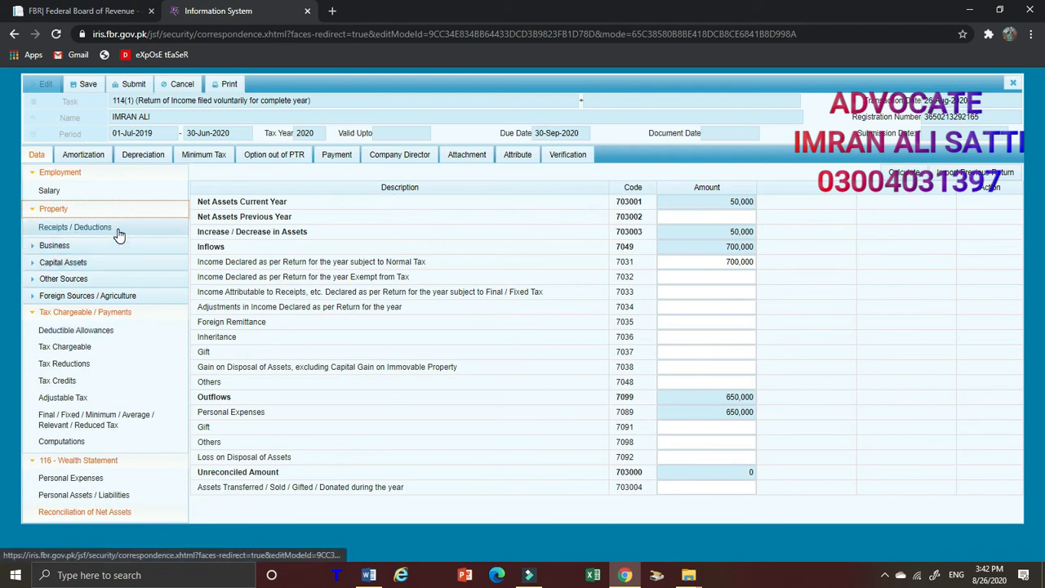
left_click(119, 235)
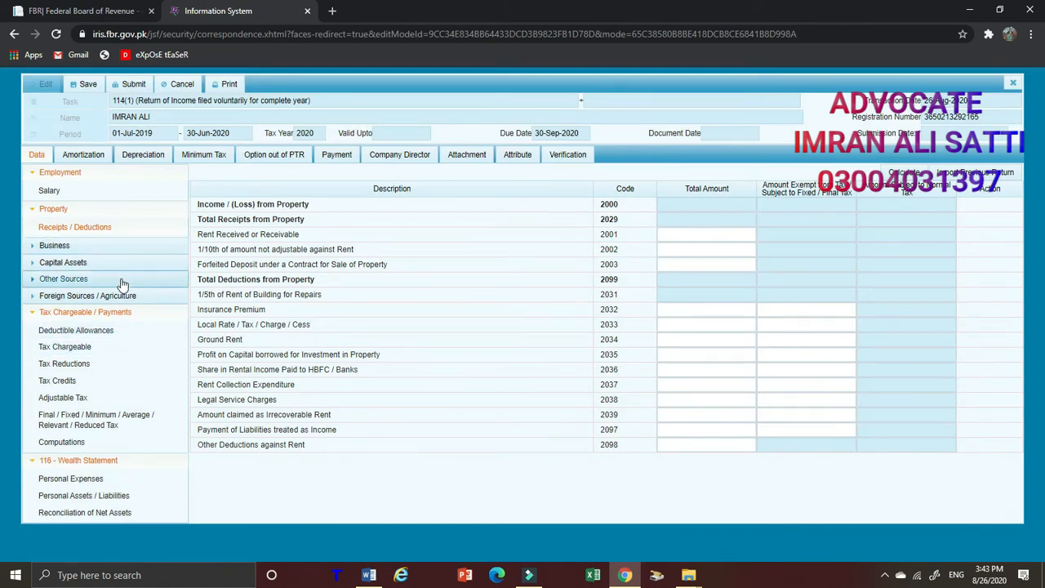
left_click(121, 254)
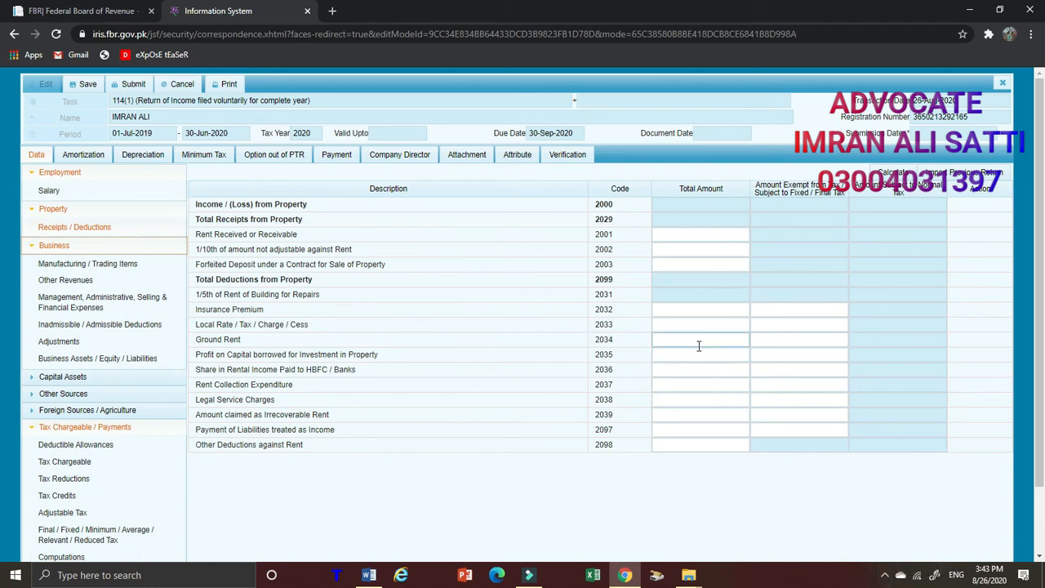
scroll(123, 499, "down", 1)
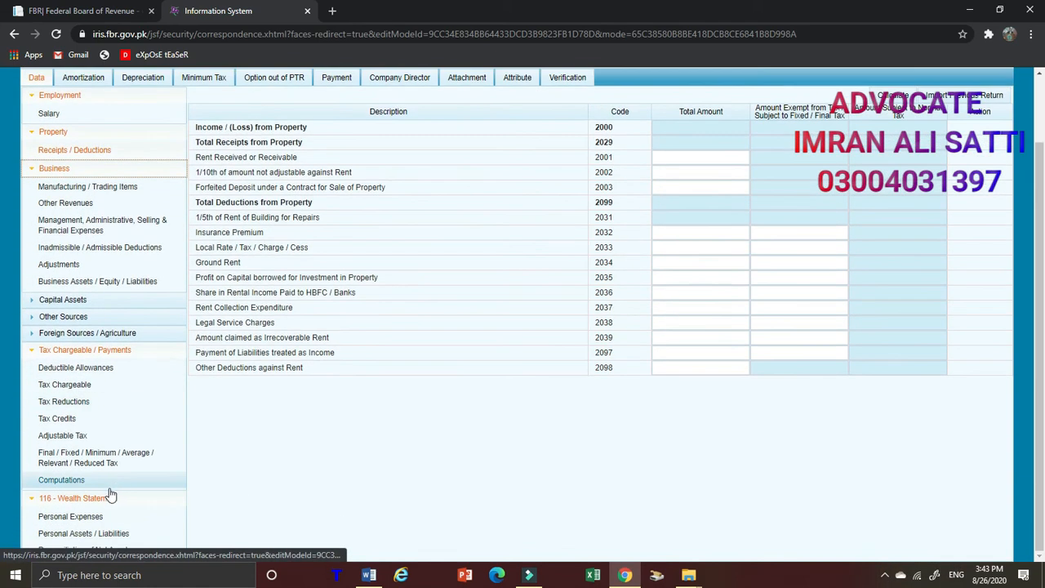
left_click(89, 550)
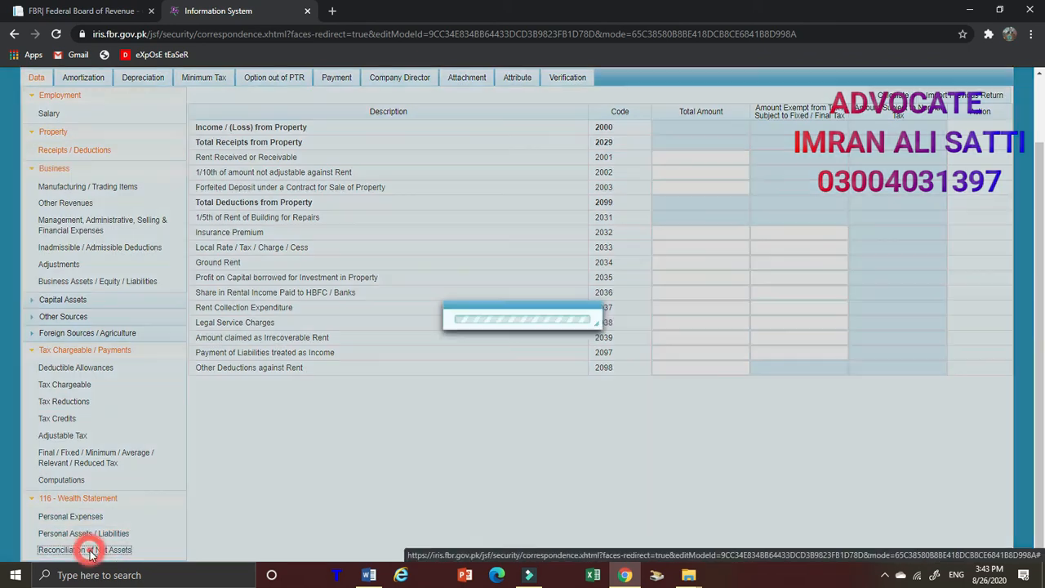
Collapse the expanded sections of the return data and open the return's Verification
left_click(94, 500)
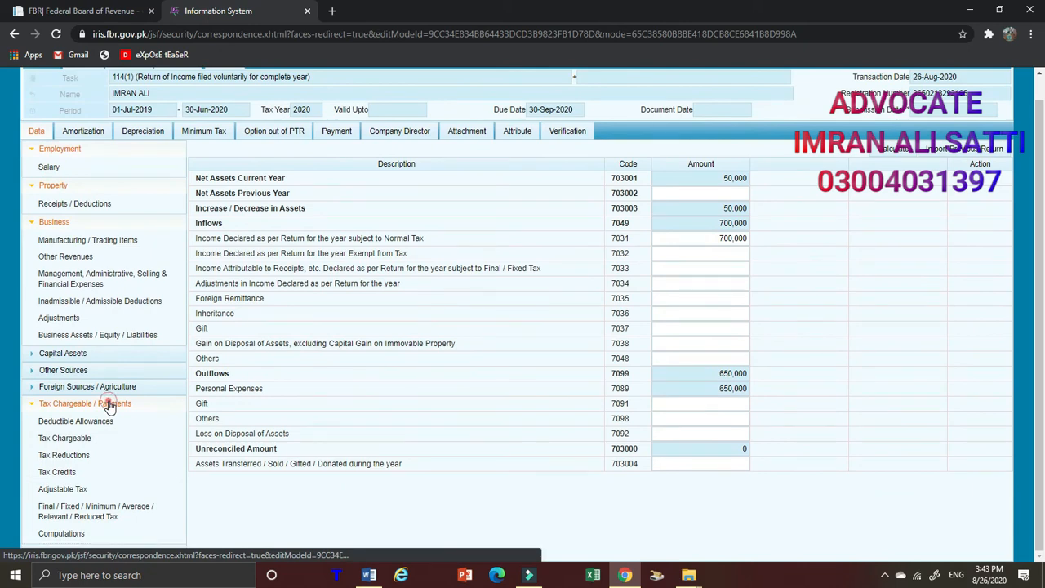
left_click(110, 401)
left_click(76, 245)
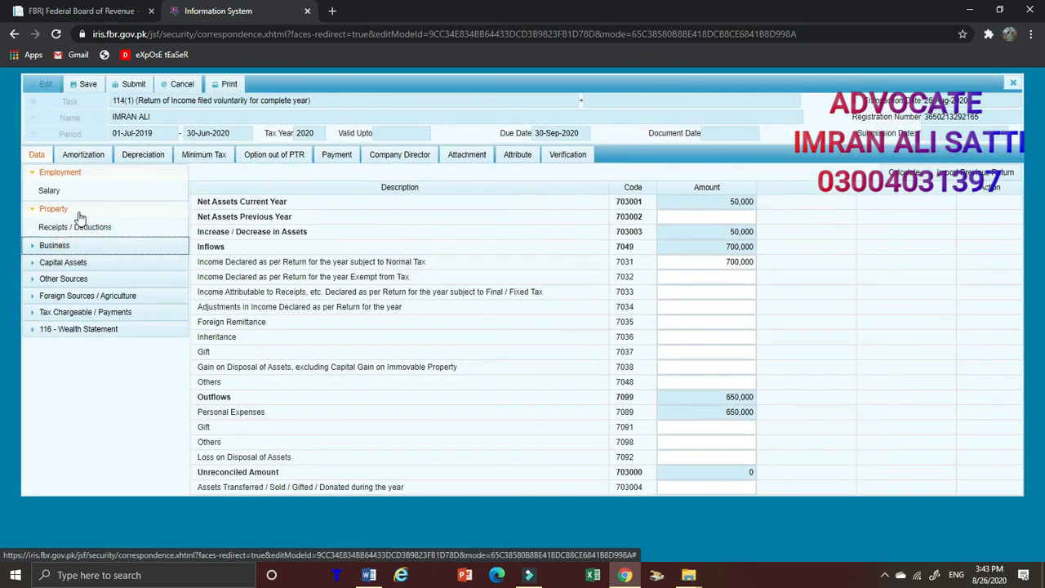
left_click(76, 209)
left_click(74, 173)
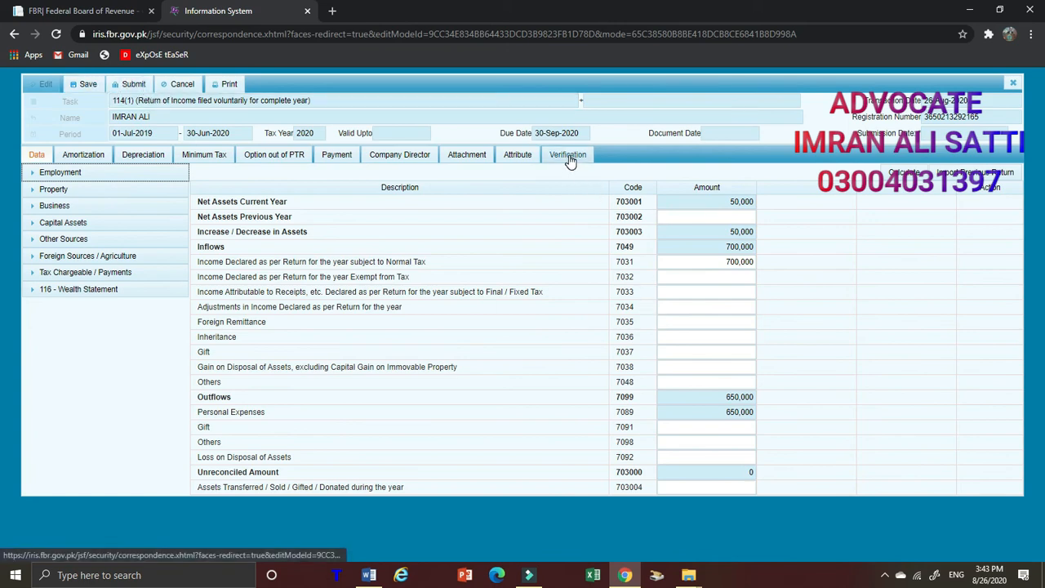
left_click(570, 159)
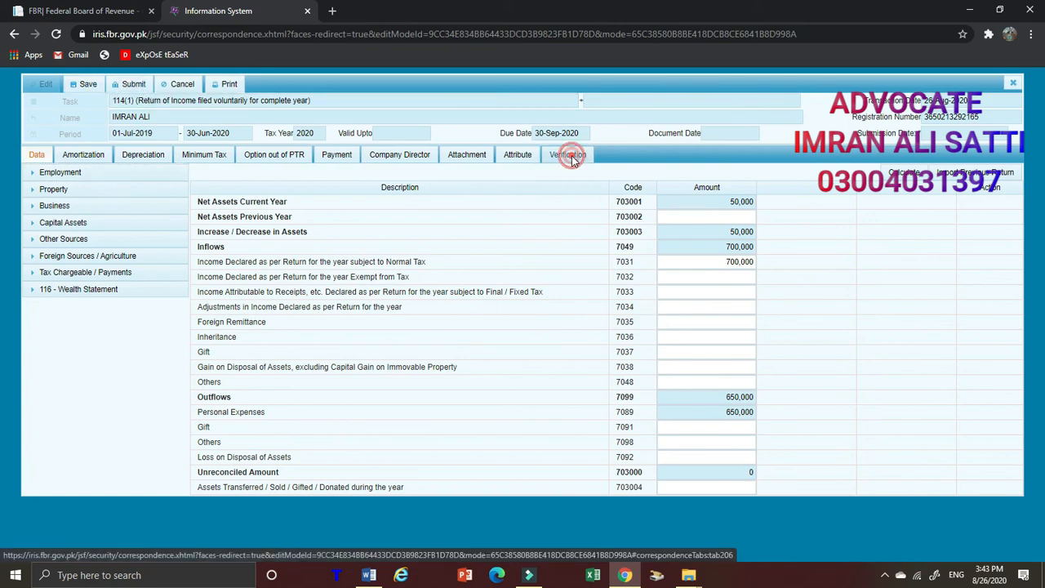